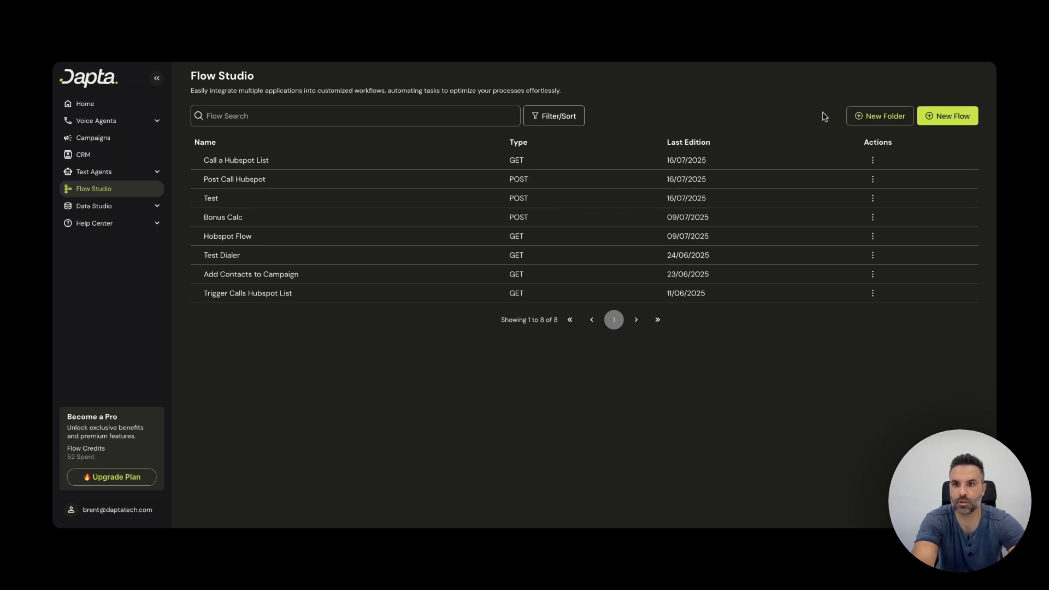
Step: Create a blank flow from scratch named 'Gmail Node' and open it
left_click(939, 117)
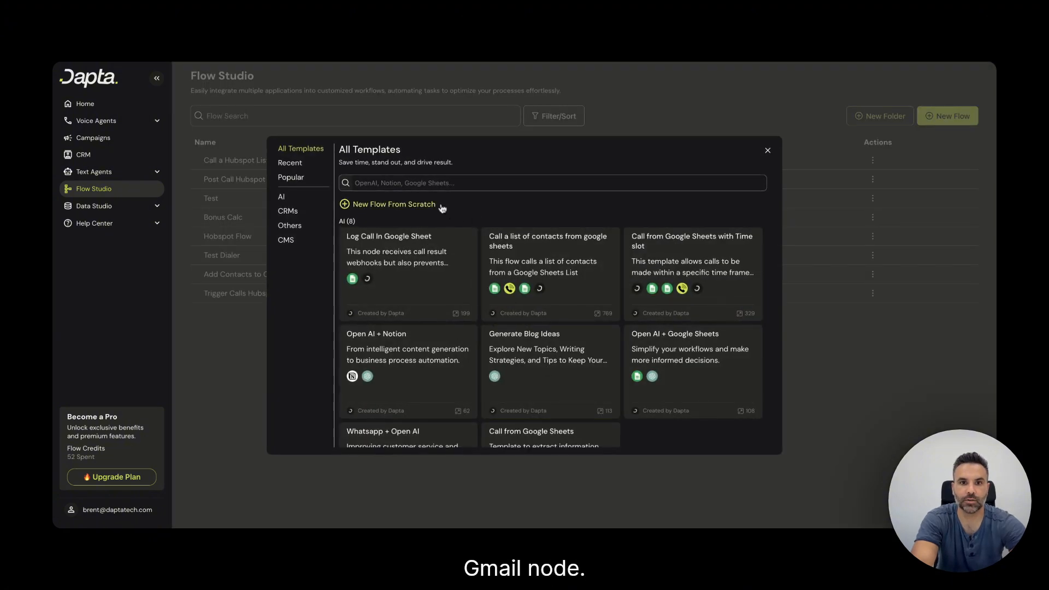
left_click(390, 204)
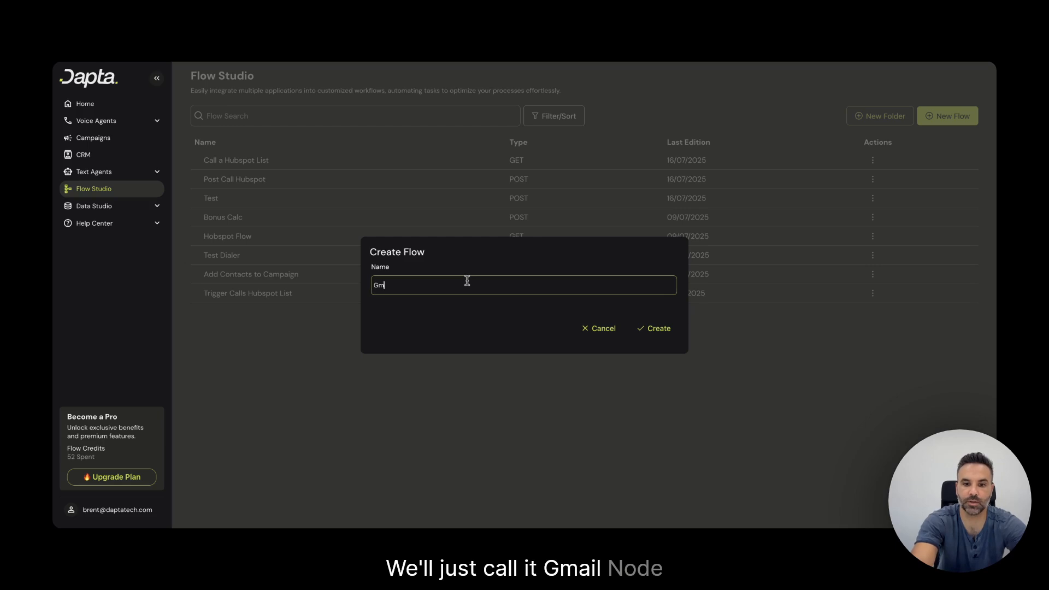
type("Gmail Node")
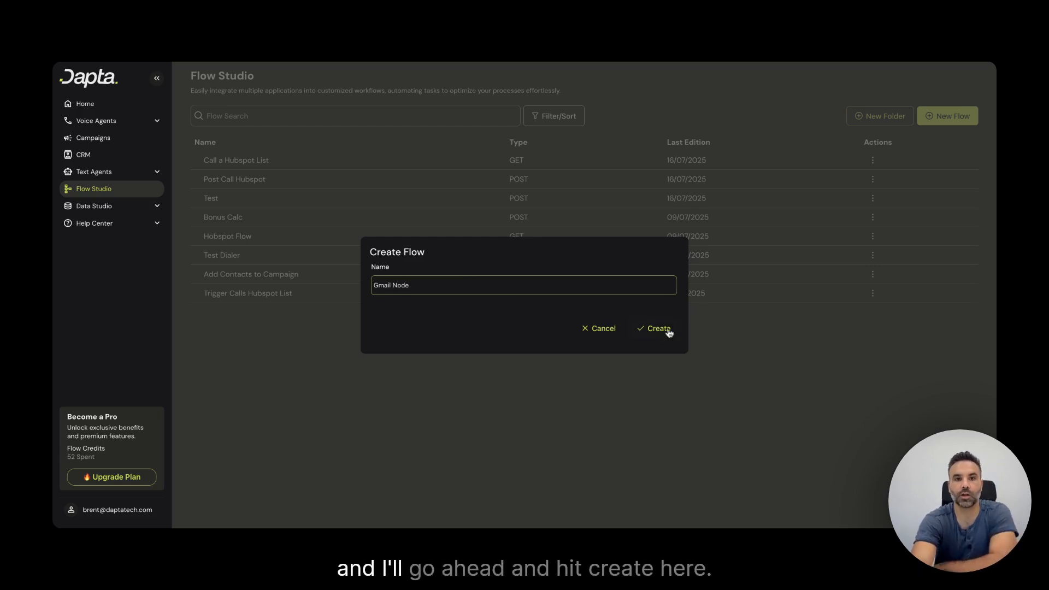
left_click(657, 329)
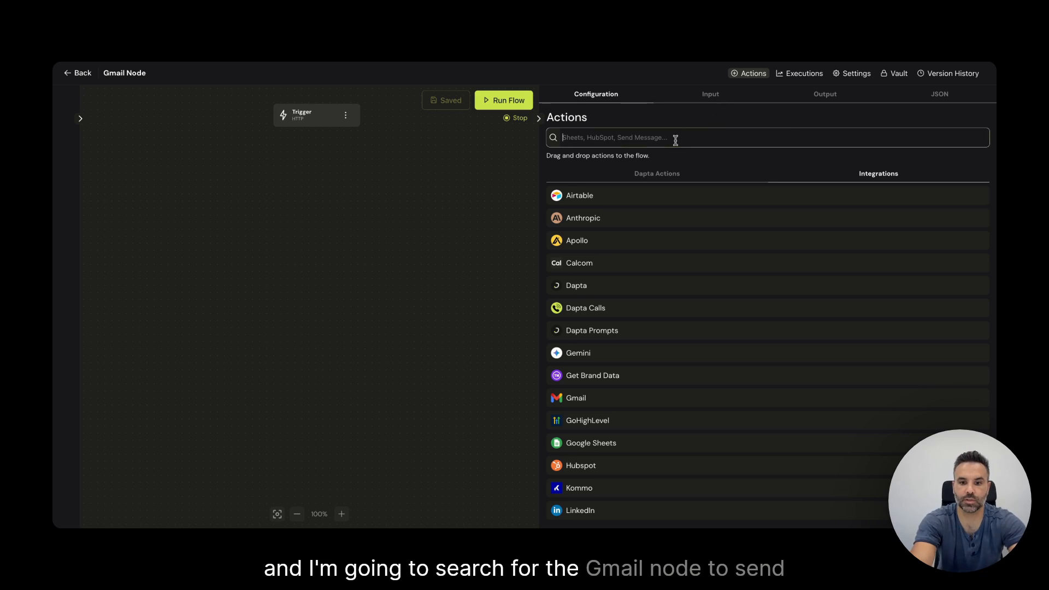
Step: Place the Gmail Send Email action after the Trigger, connect them and select it
type("gmail")
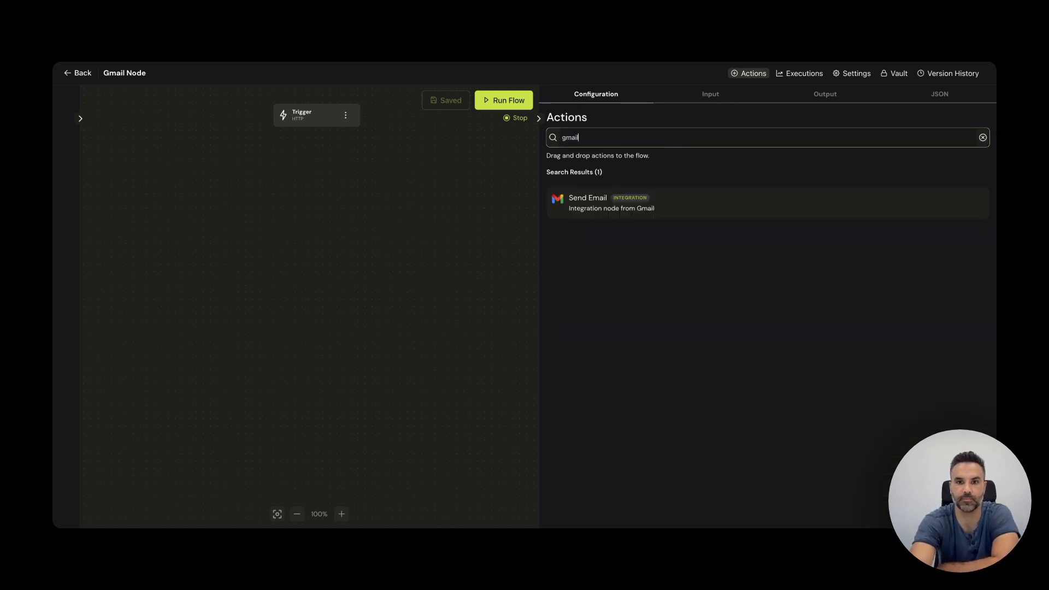
left_click_drag(620, 208, 317, 195)
left_click_drag(316, 127, 316, 204)
left_click(317, 204)
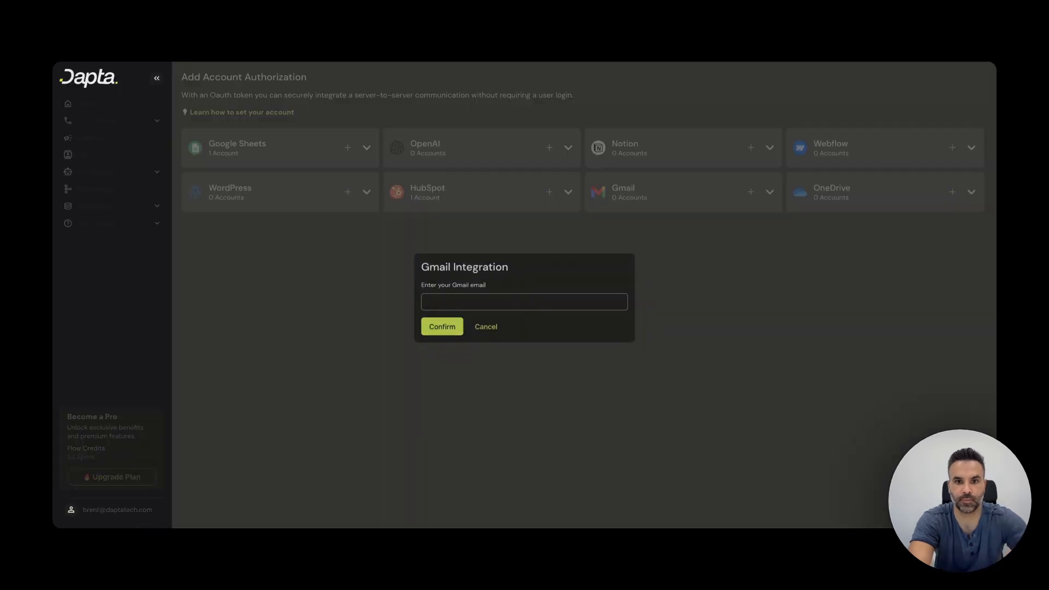
Step: Add a Gmail credential using the account's email address, then return to Flow Studio
left_click(470, 300)
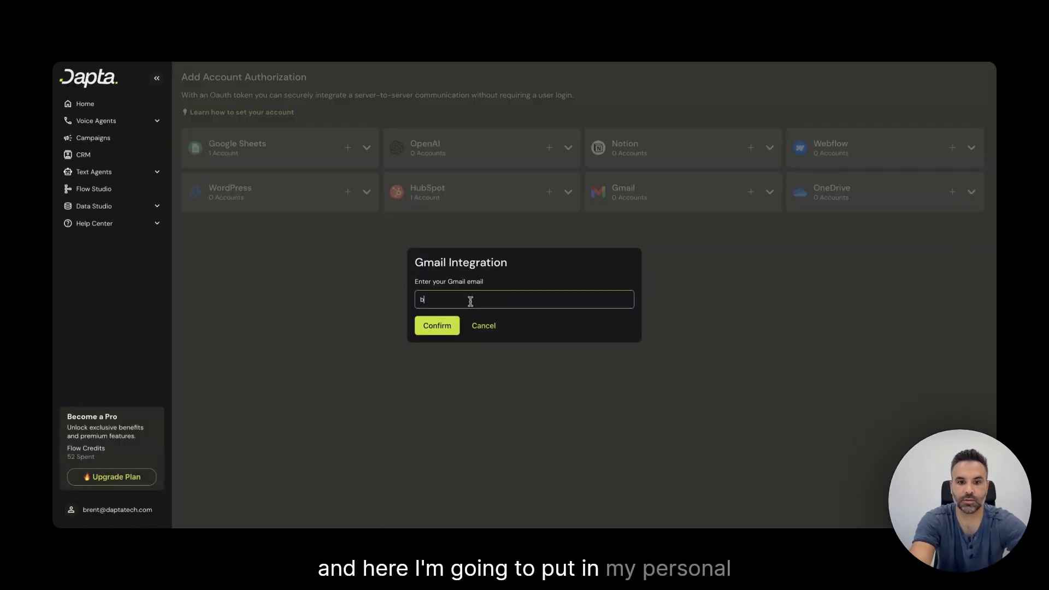
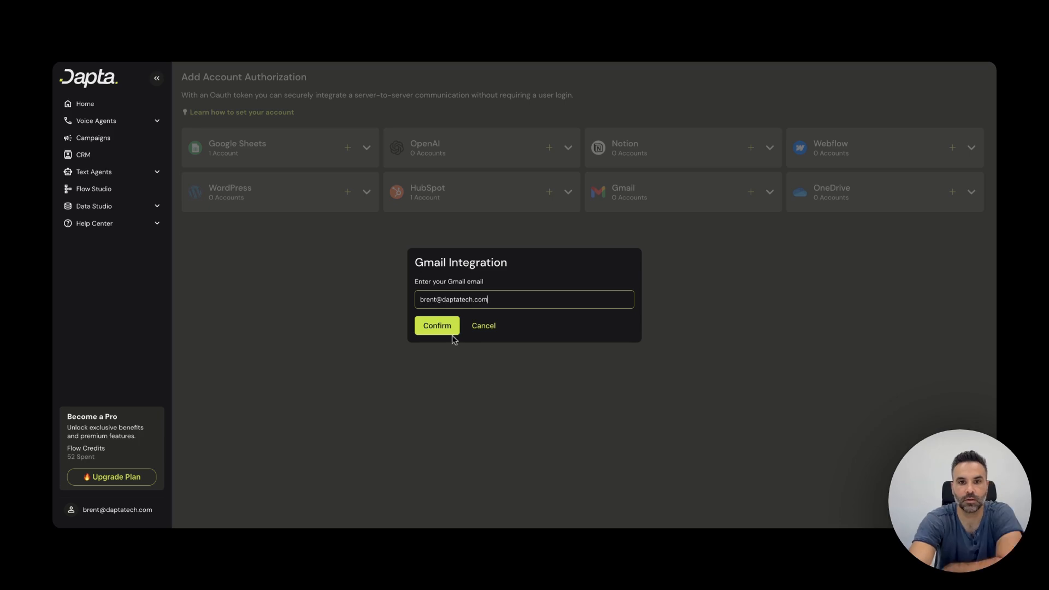
left_click(448, 330)
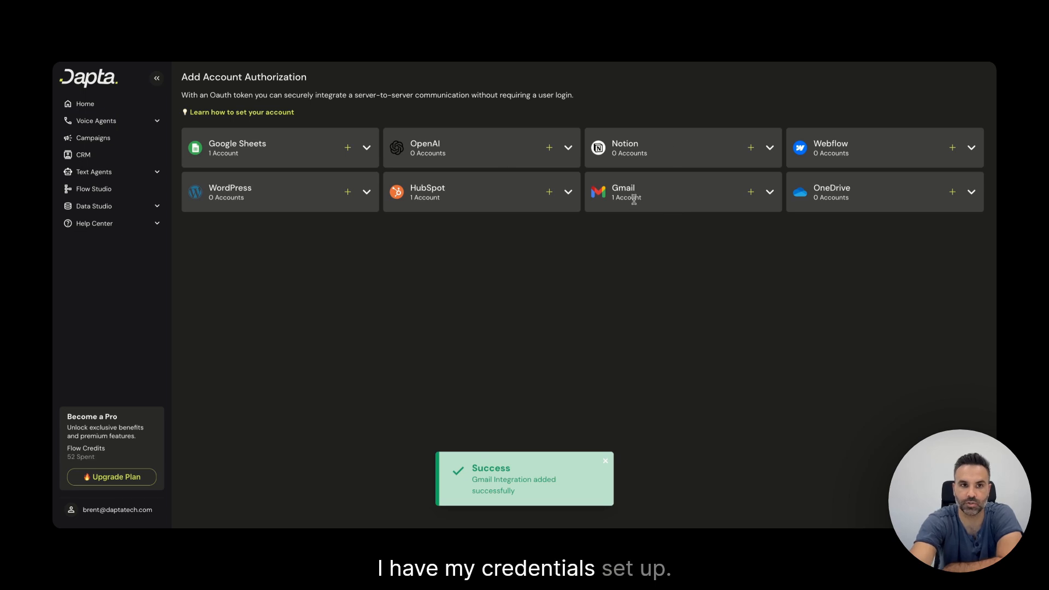
left_click(77, 189)
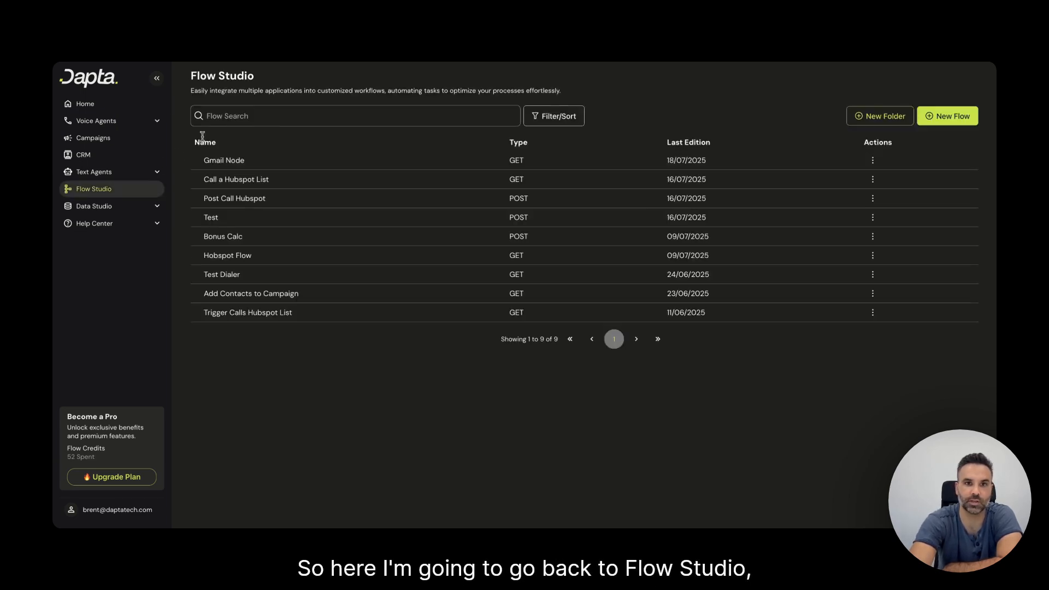
Step: Reopen Gmail Node and set Send Email's credential to the connected Gmail account
left_click(223, 161)
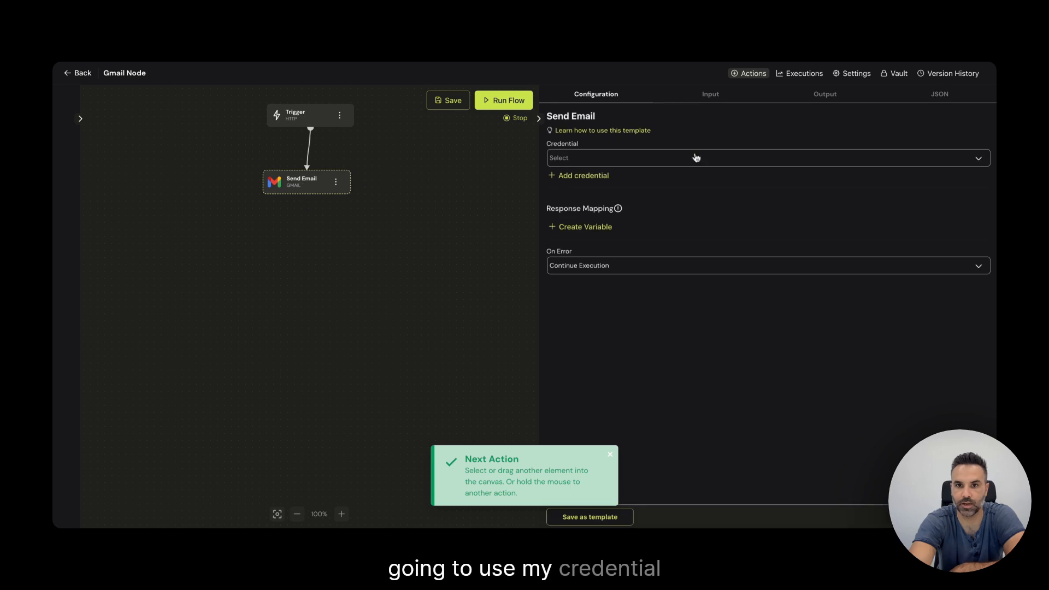
left_click(695, 158)
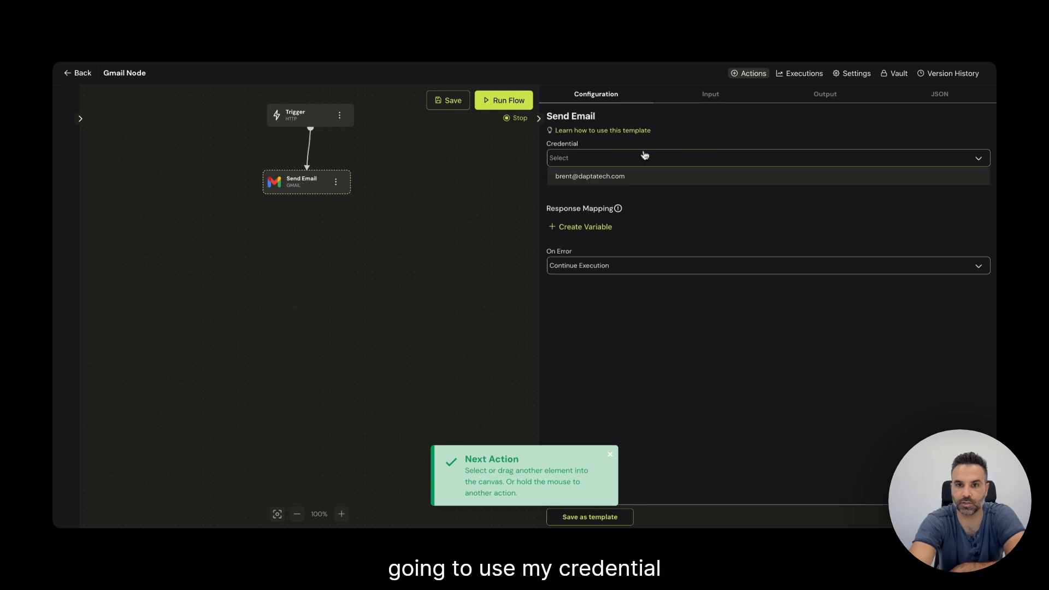
left_click(591, 182)
scroll(743, 188, "down", 1)
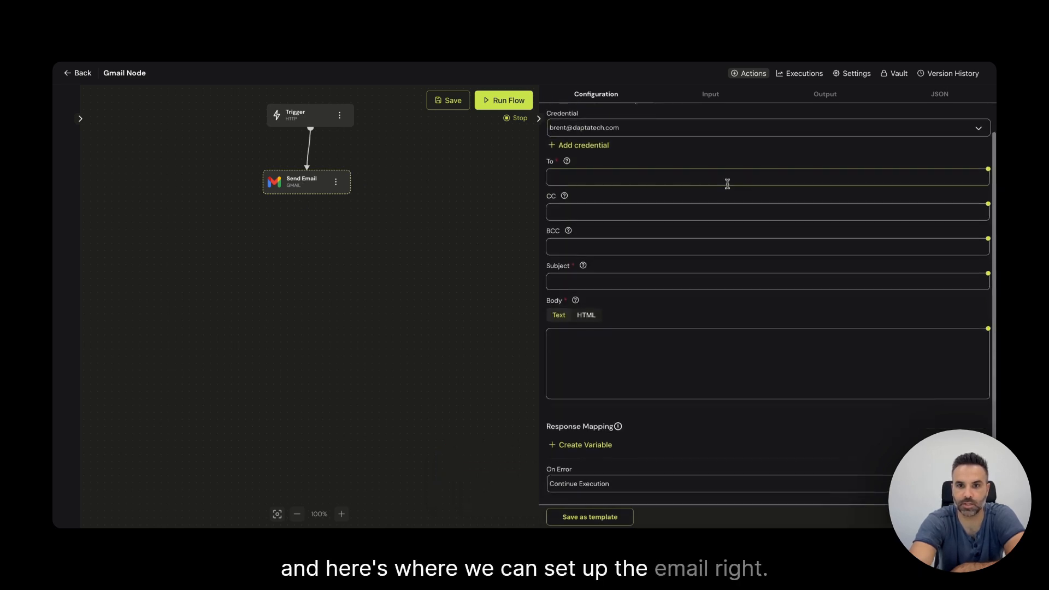
Step: Fill in recipient, subject 'Test Email' and body 'Hey this is a test', then save
left_click(726, 183)
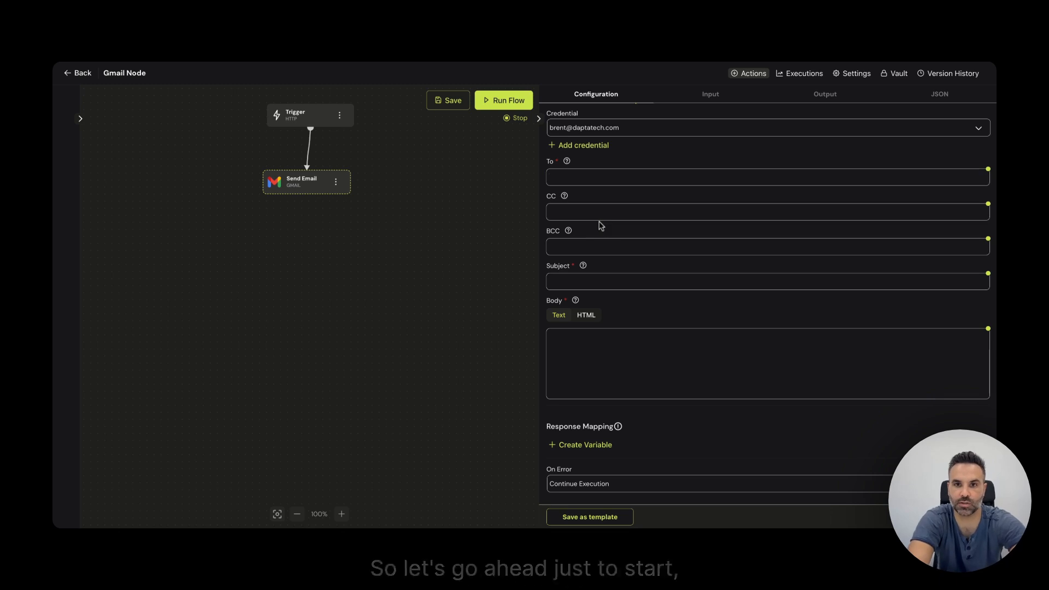
left_click(625, 169)
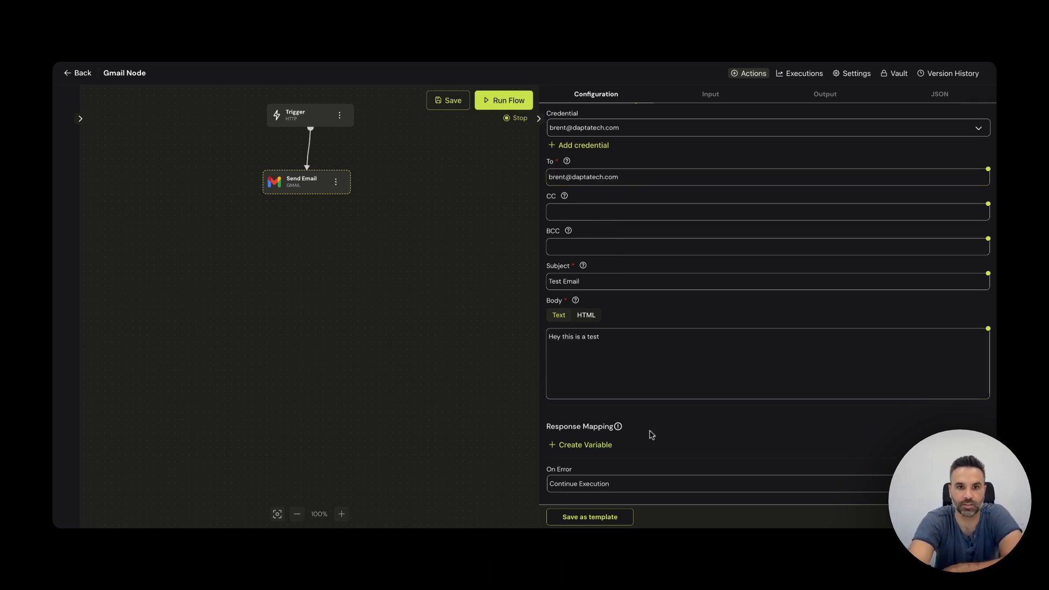
left_click_drag(309, 177, 308, 191)
left_click(432, 98)
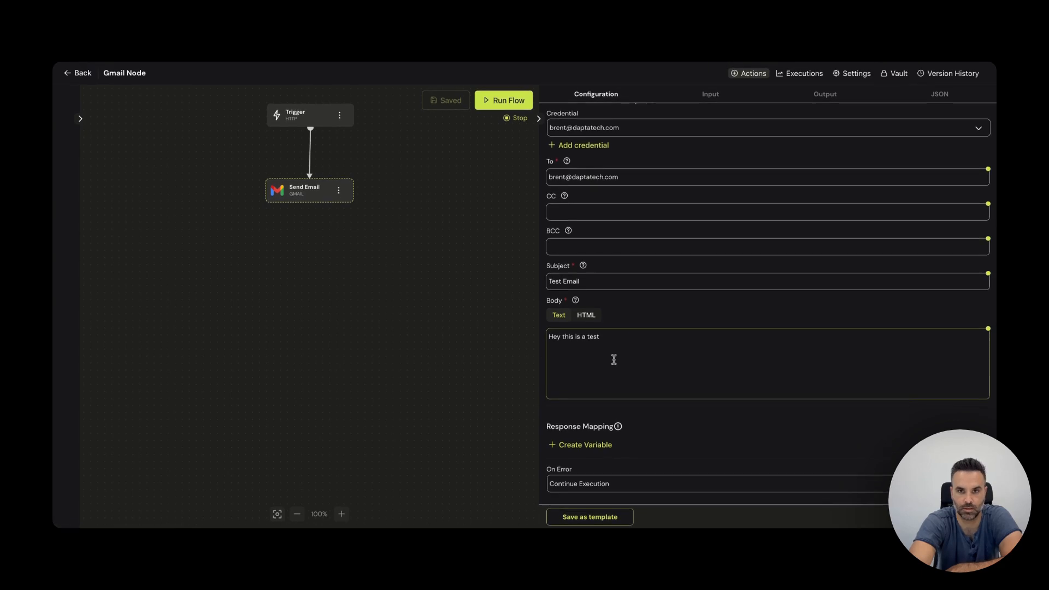
Step: Run the flow and expand the send_email output to see the returned message id
left_click(511, 102)
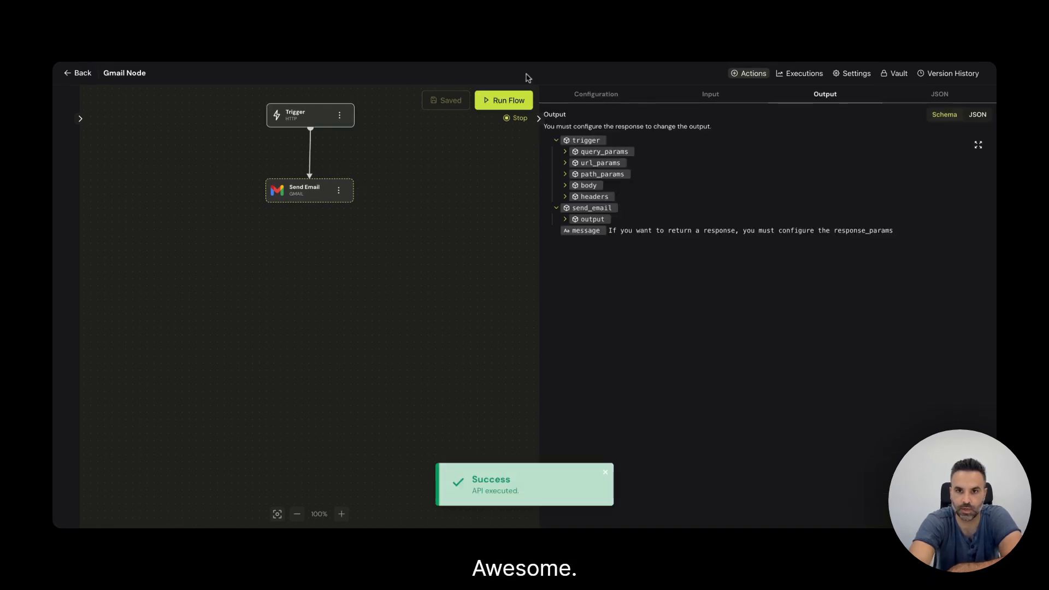
left_click(565, 219)
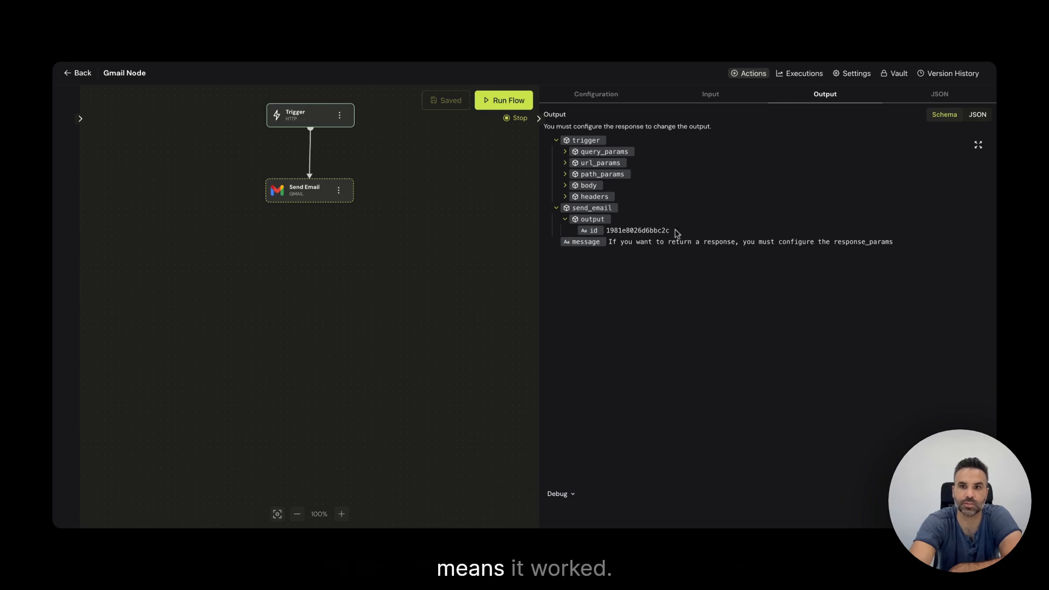
left_click_drag(673, 231, 608, 231)
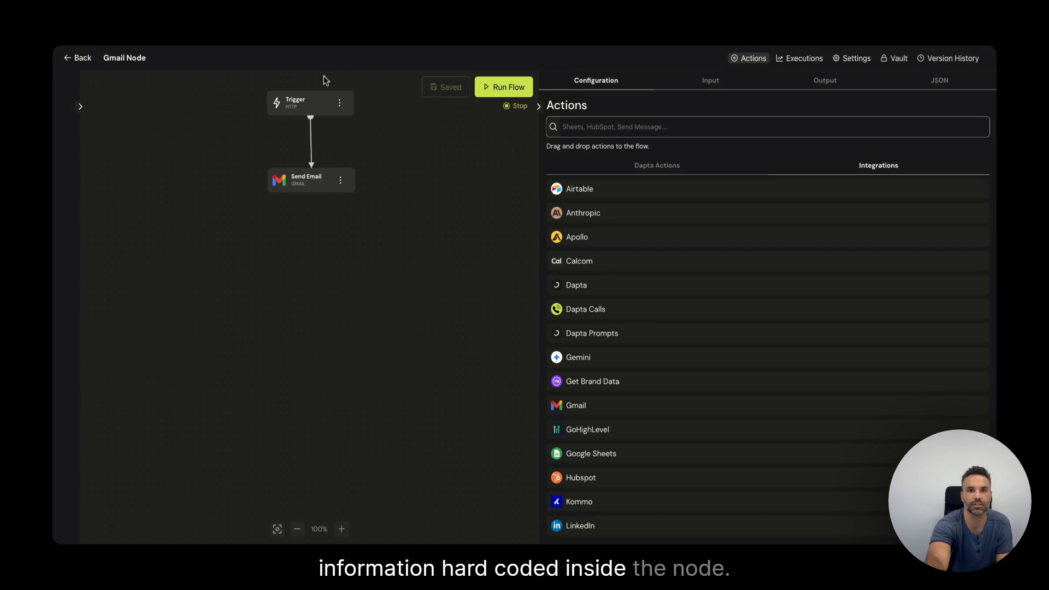
Step: Select the Send Email node to view its recipient, subject 'Test Email' and body
left_click(309, 180)
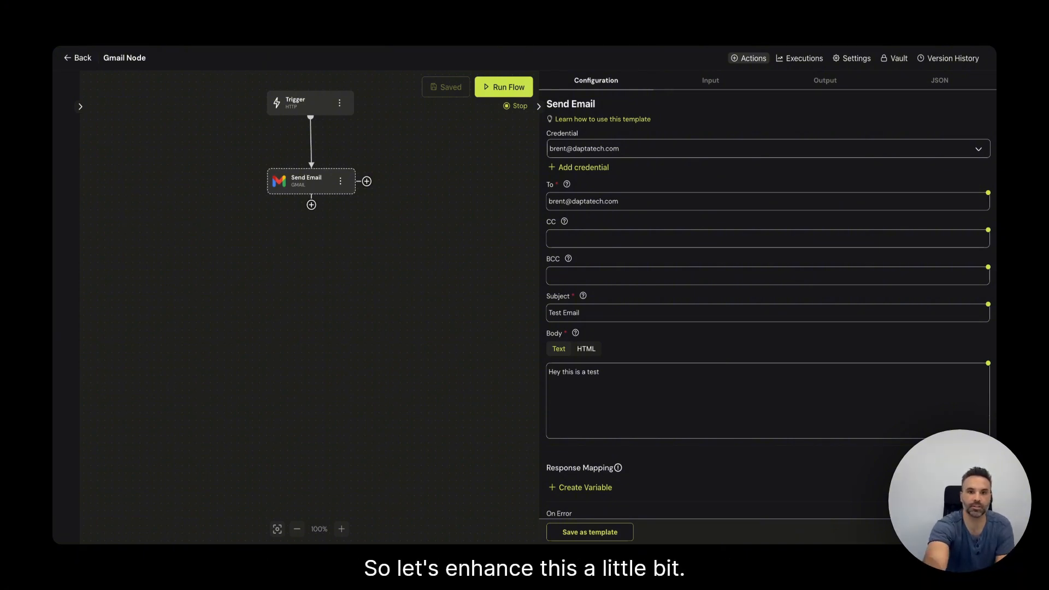
Step: Move Send Email lower and delete its connection from the Trigger
left_click_drag(312, 180, 311, 267)
left_click(309, 185)
key("BackSpace")
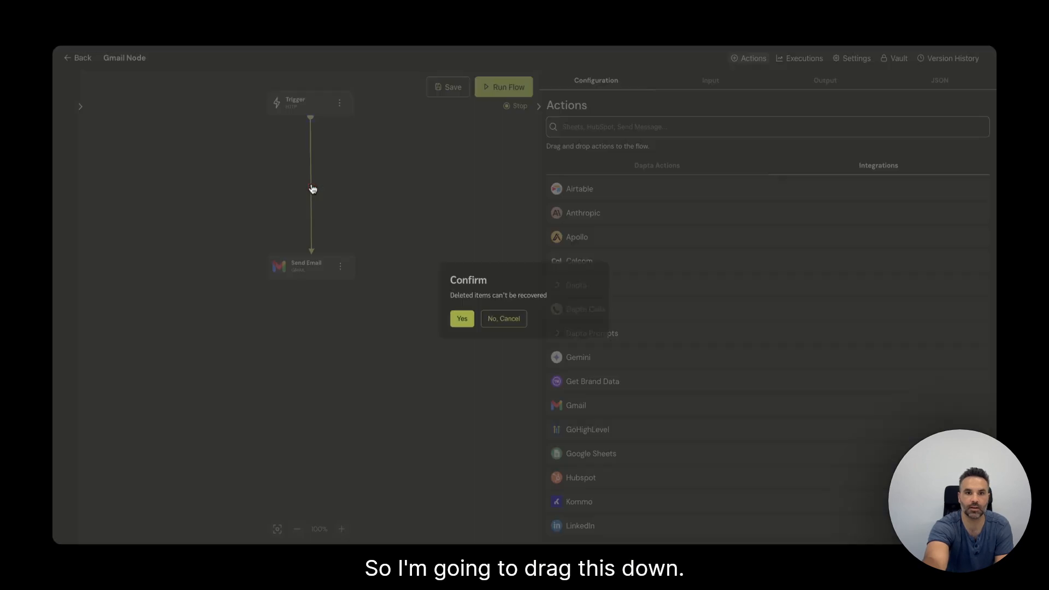
left_click(453, 317)
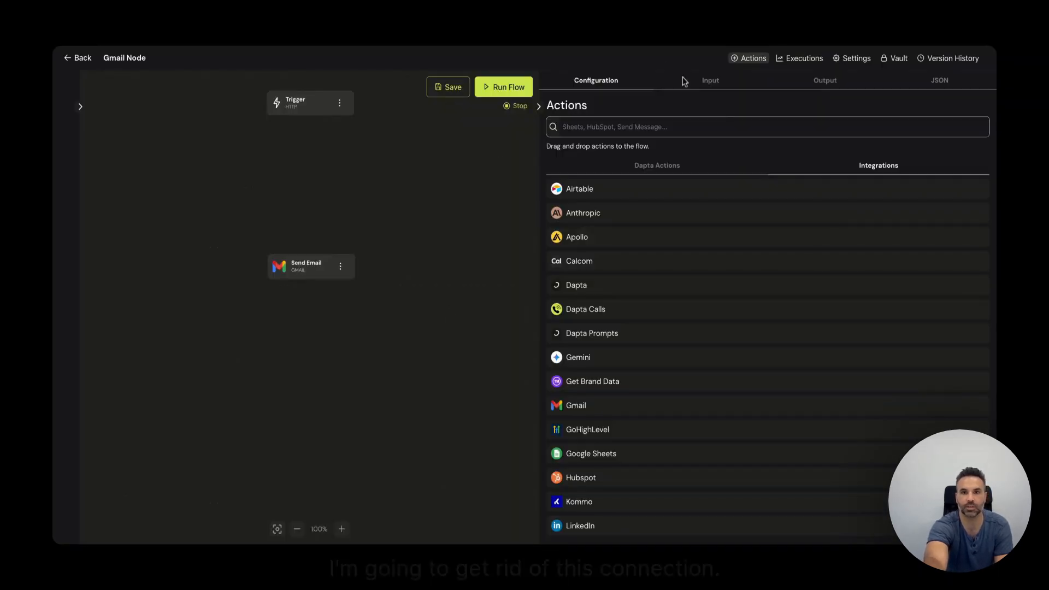
Step: Search 'get r' and place a Google Sheets Get Rows step below the Trigger
left_click(706, 90)
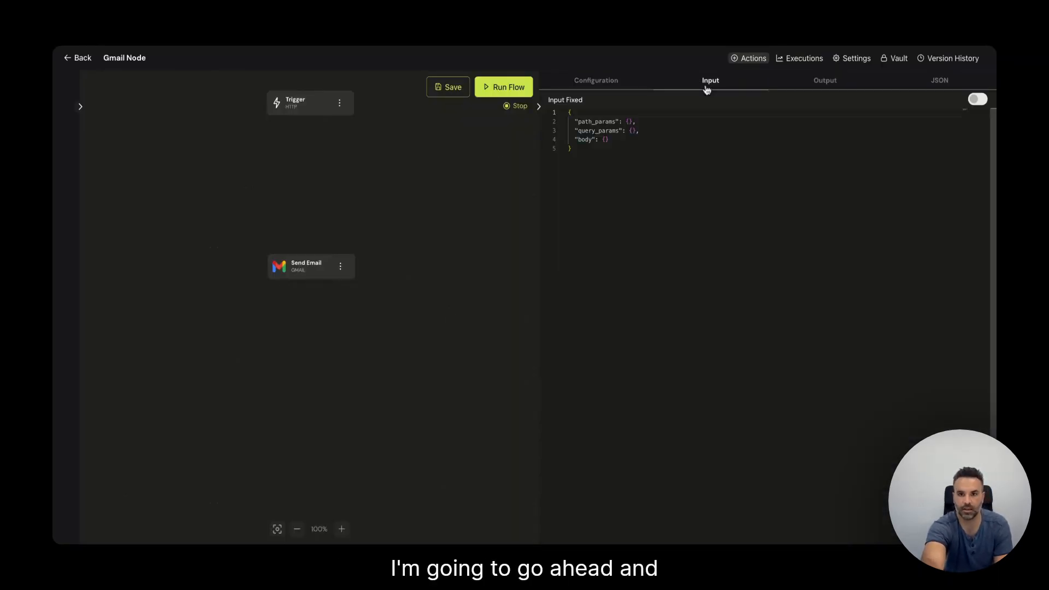
left_click(306, 266)
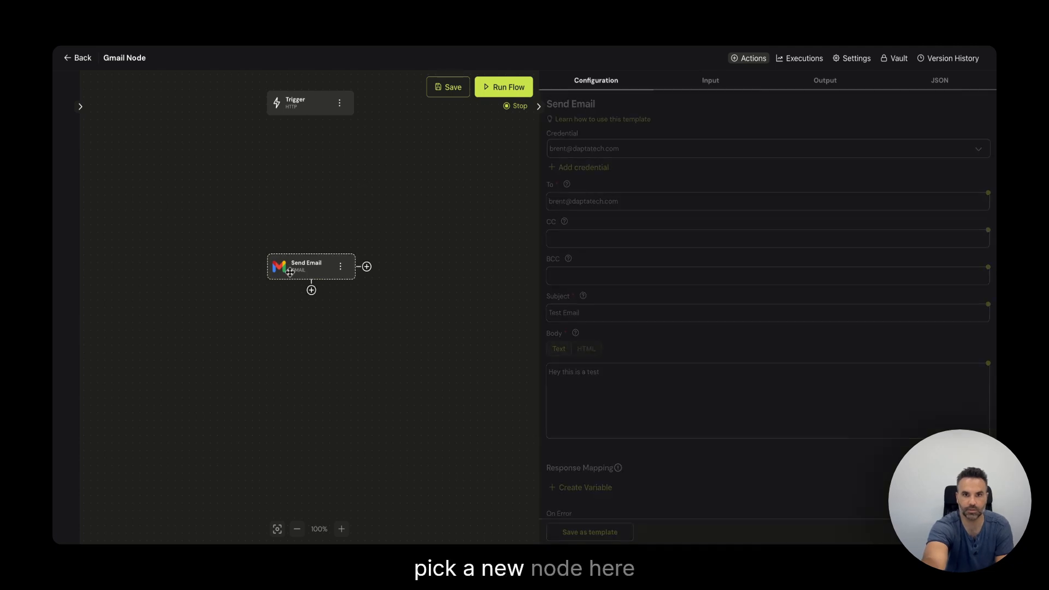
left_click(365, 197)
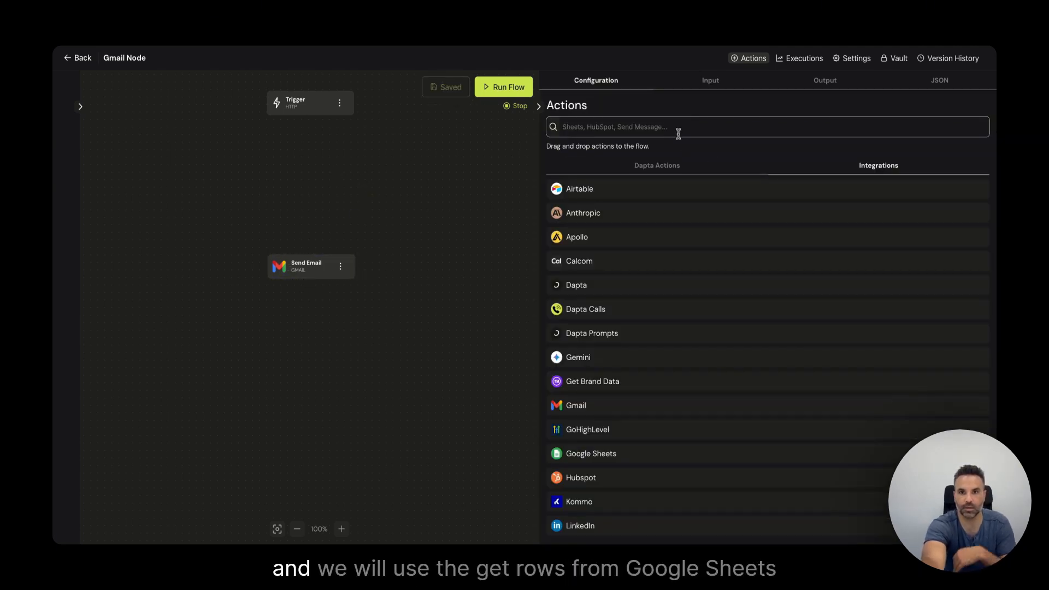
type("get rows")
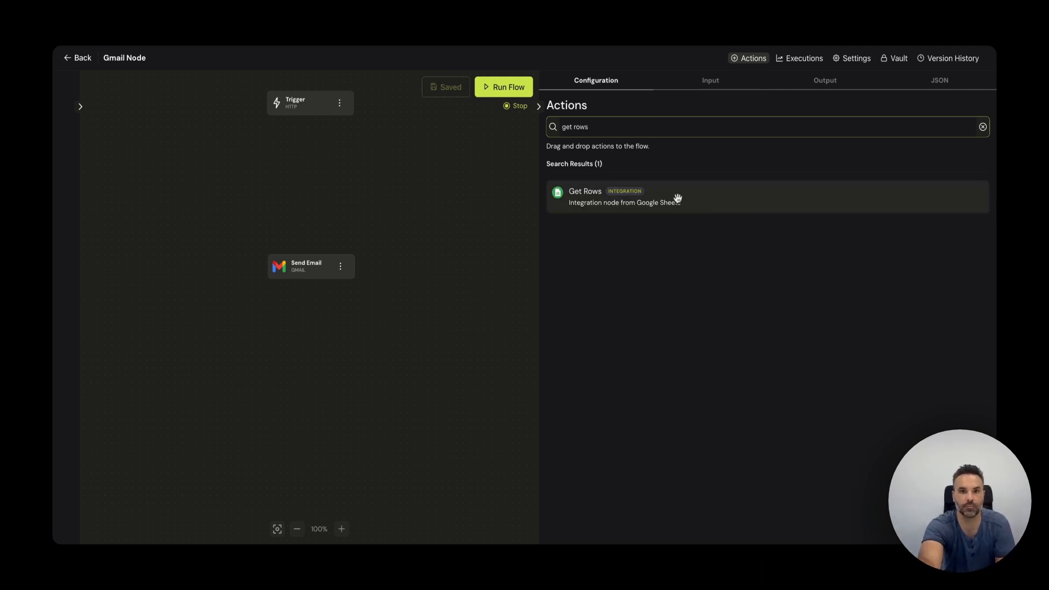
left_click_drag(677, 198, 291, 185)
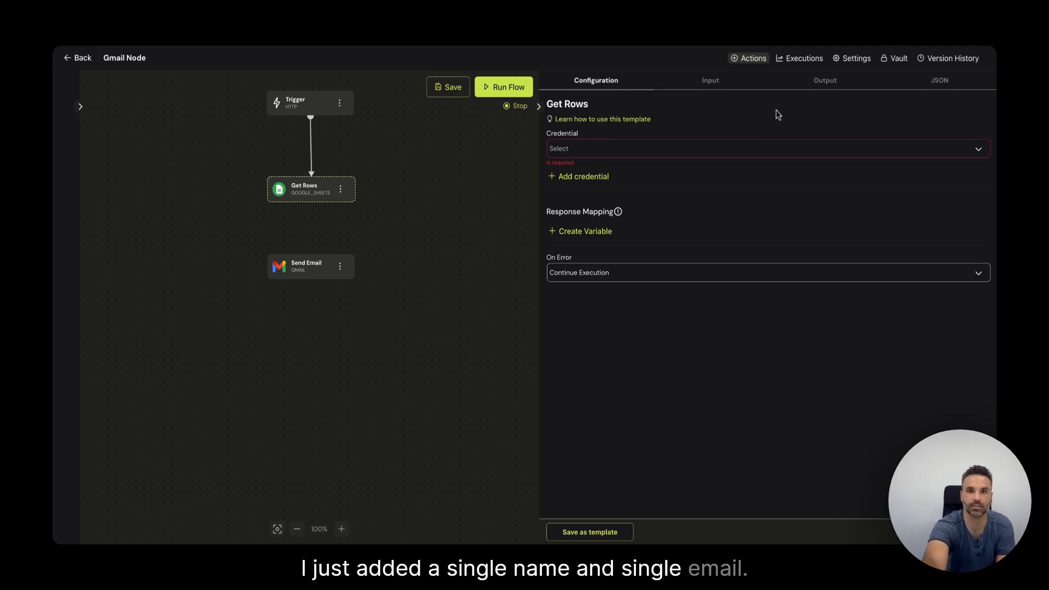
Step: Set Get Rows' credential to the connected Google account and save the flow
left_click(612, 154)
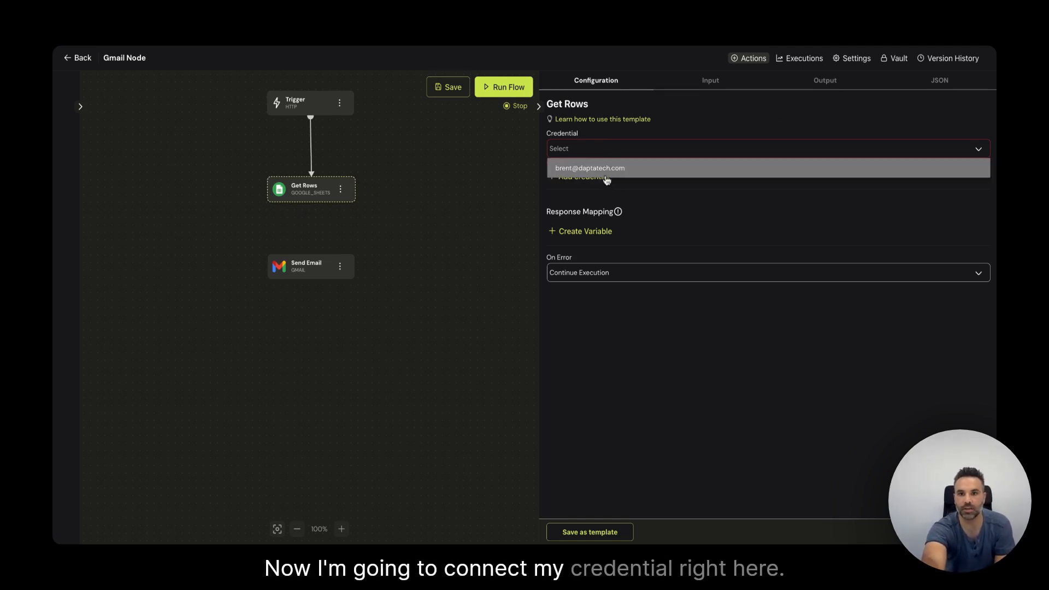
left_click(604, 169)
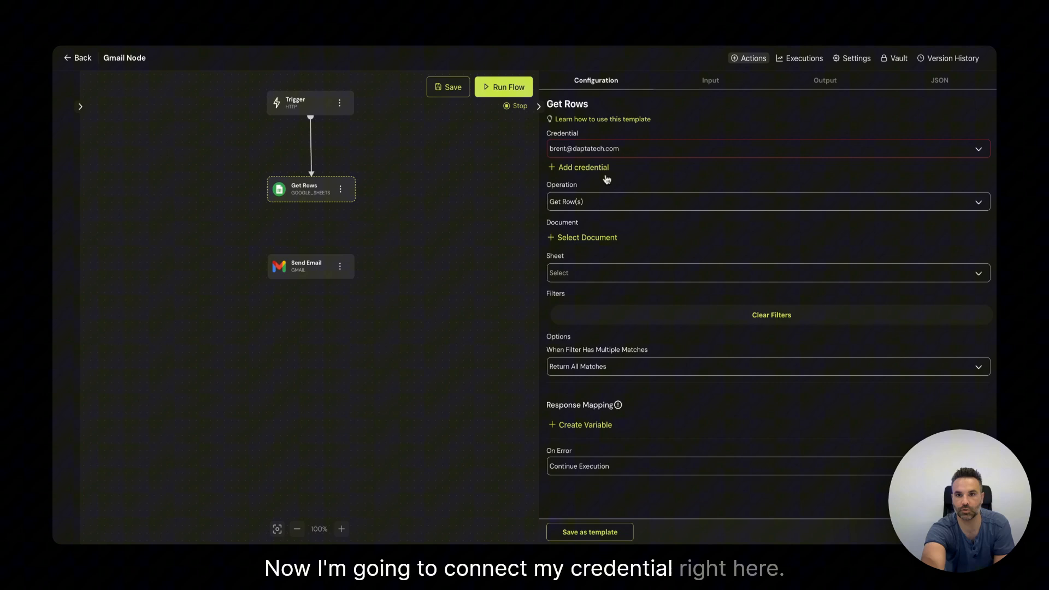
left_click(444, 88)
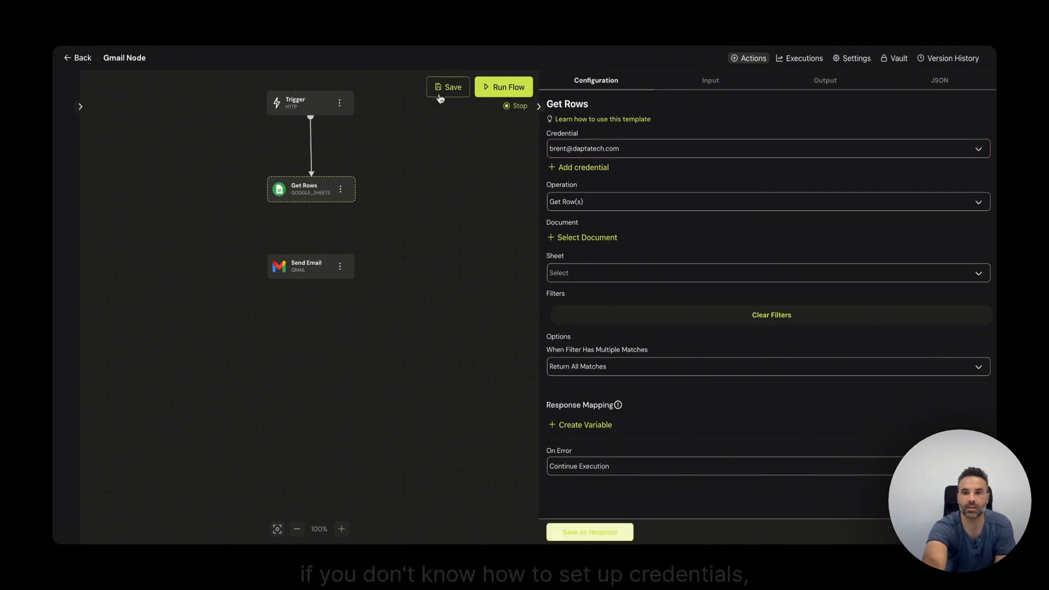
Step: Check the Credentials page from the profile menu, then reselect the Get Rows step
left_click(81, 58)
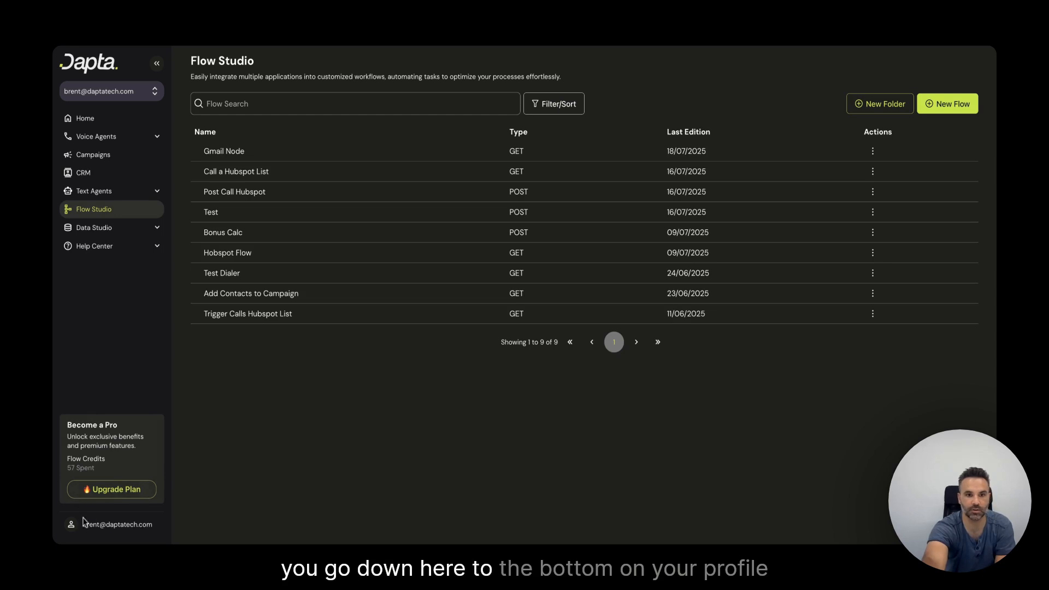
left_click(100, 527)
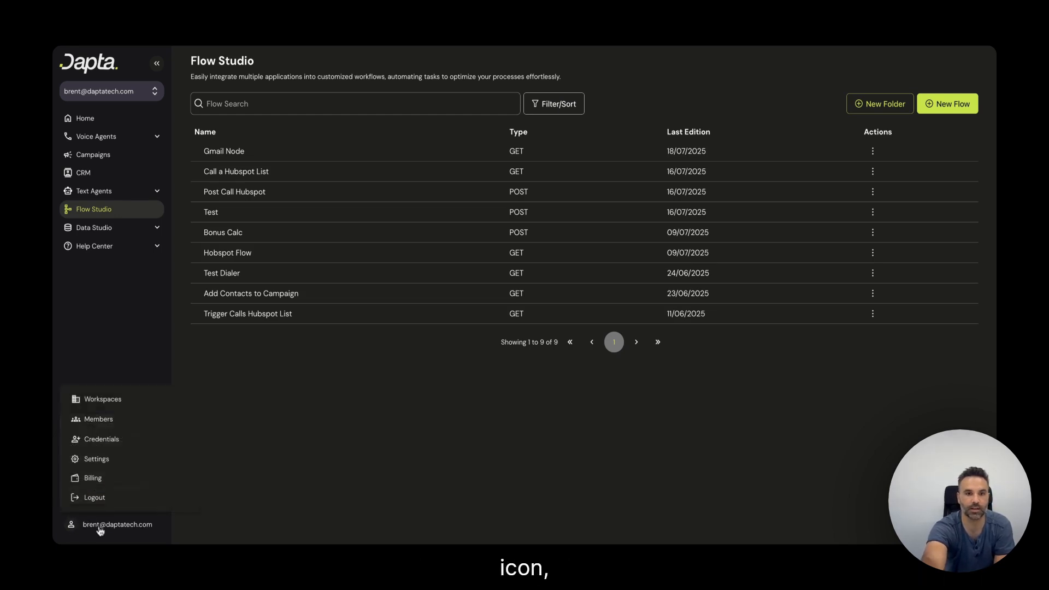
left_click(110, 440)
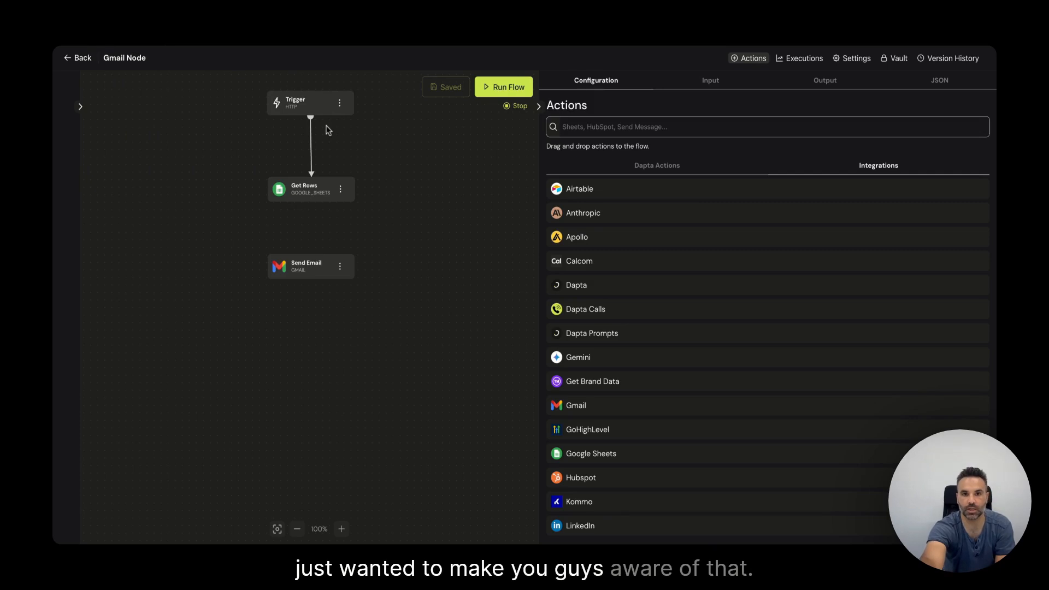
left_click(305, 188)
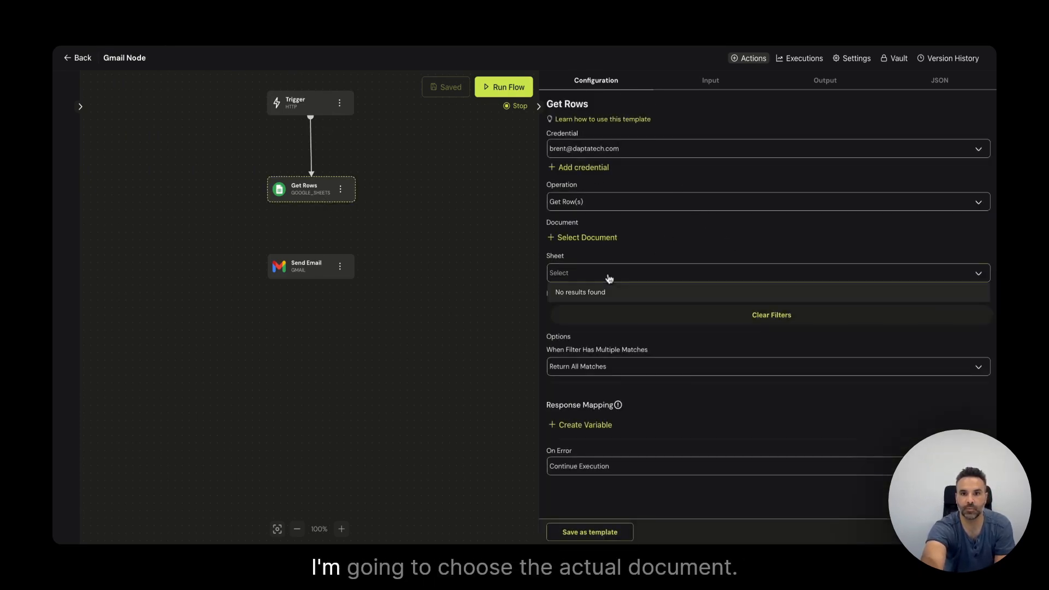
Step: Point Get Rows at Sheet1 of the 'Email list' spreadsheet
left_click(602, 236)
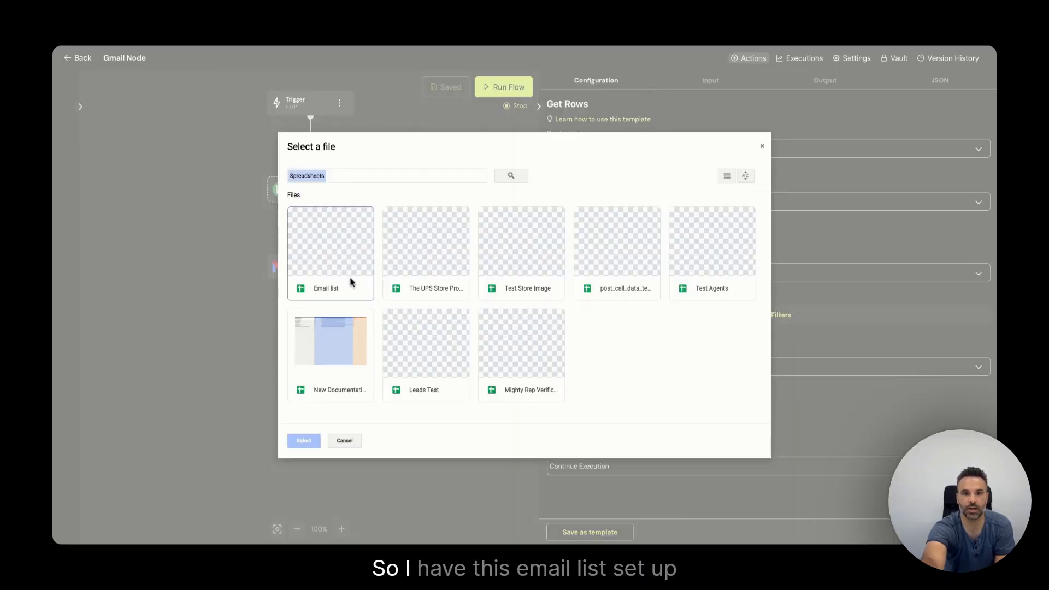
left_click(339, 262)
left_click(304, 442)
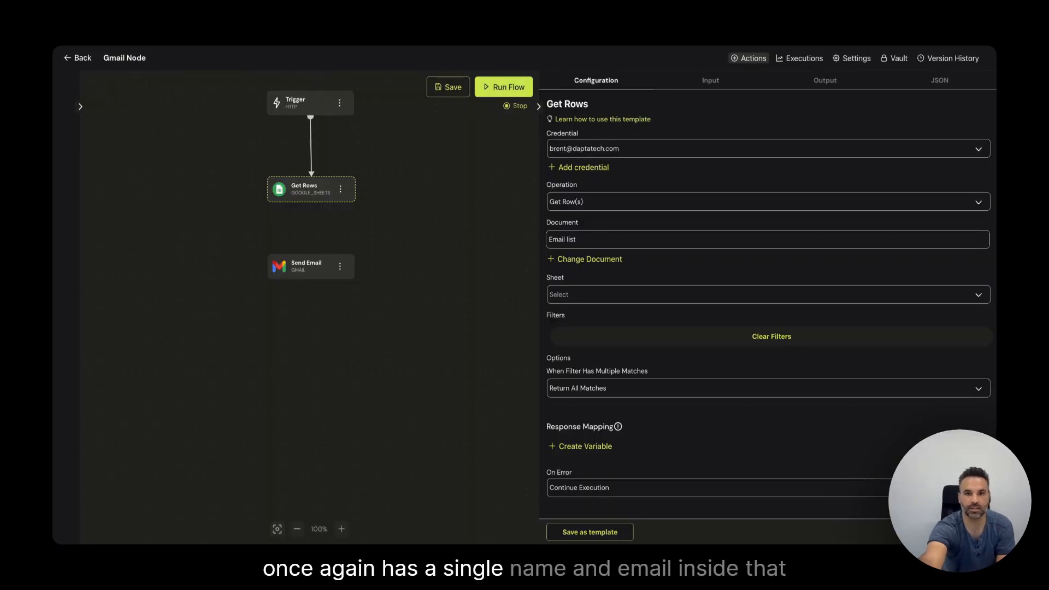
left_click(627, 291)
left_click(582, 312)
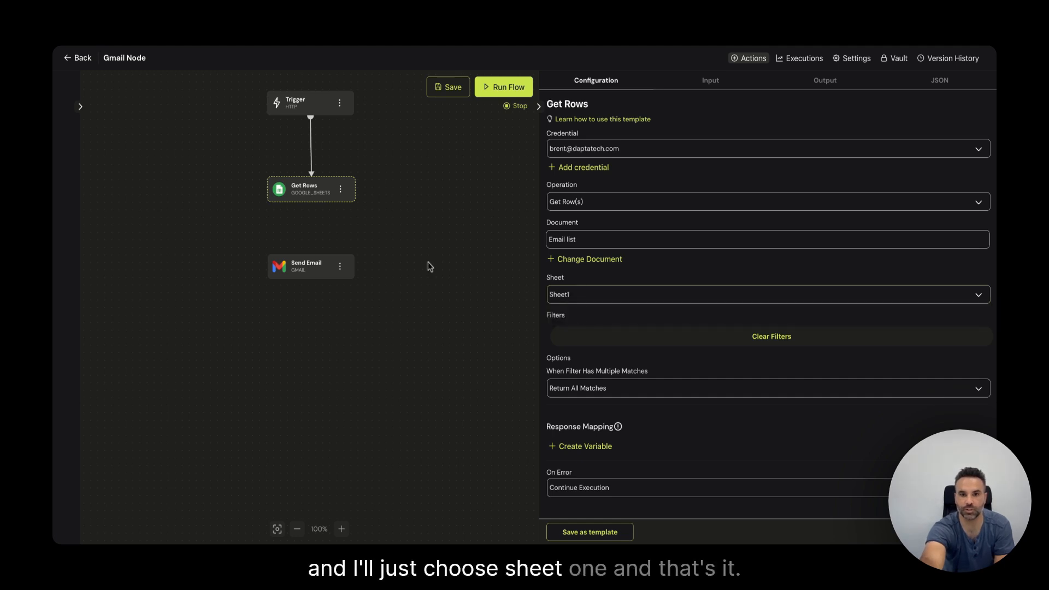
Step: Test-run the flow and expand get_rows values to see the first row's name and email
left_click(508, 88)
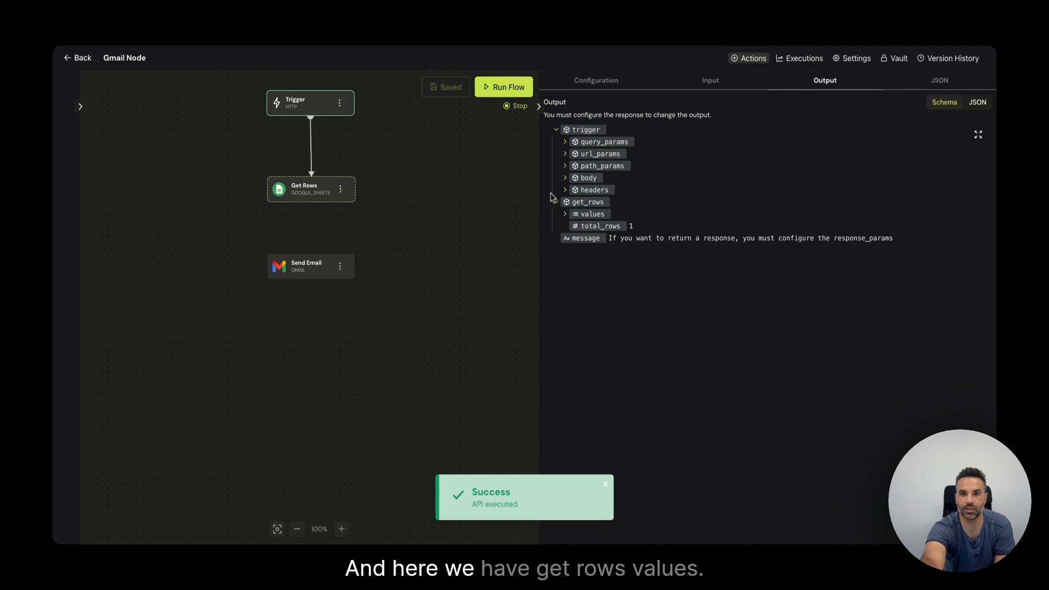
left_click(564, 215)
left_click(574, 228)
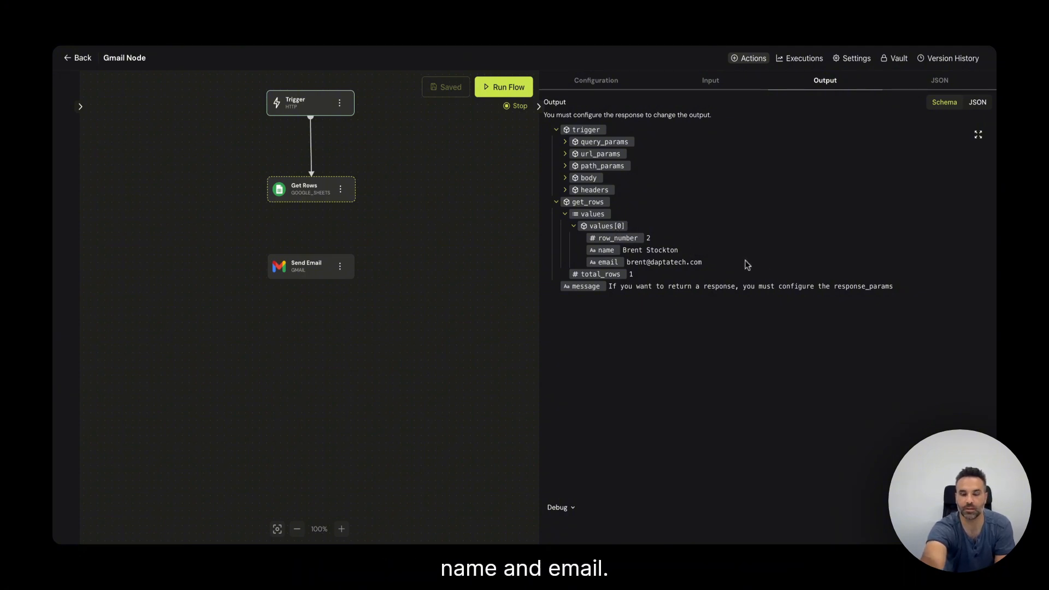
left_click(433, 199)
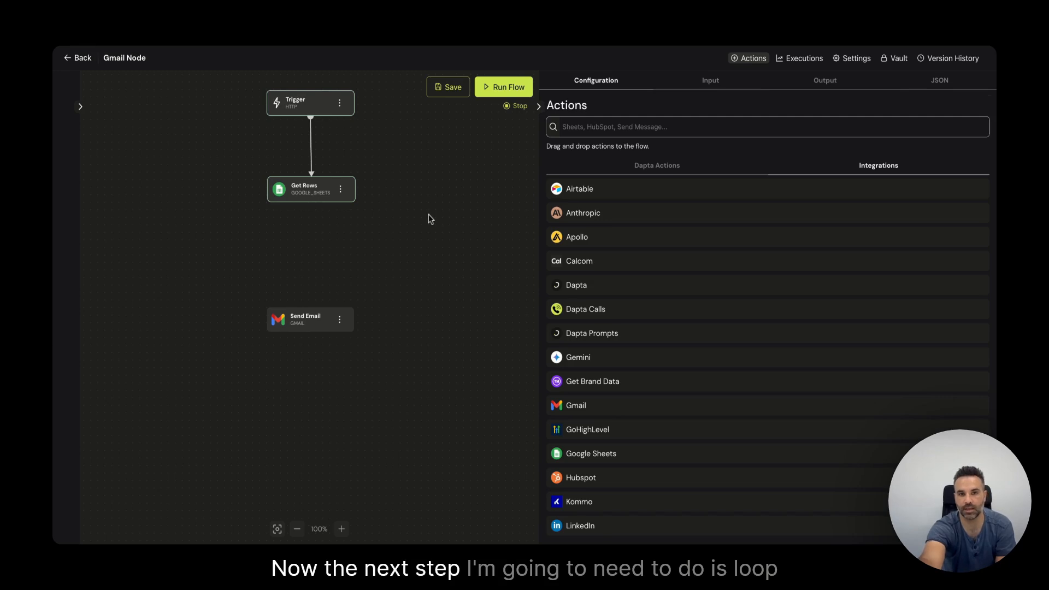
Step: Add a Loop List step below Get Rows and connect Get Rows to it
mouse_move(331, 194)
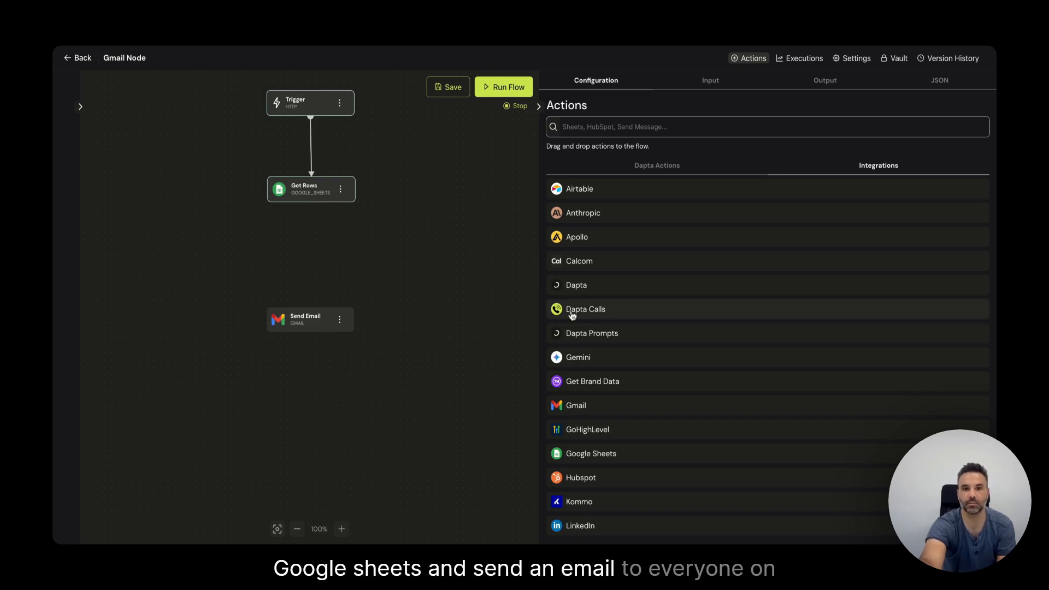
left_click(647, 129)
type("l")
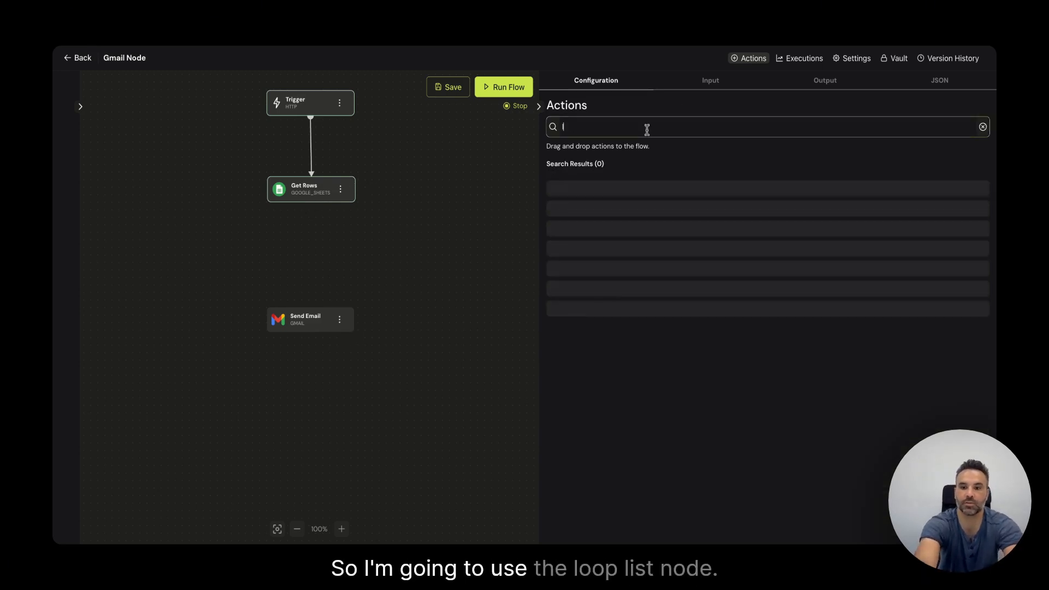
type("oop")
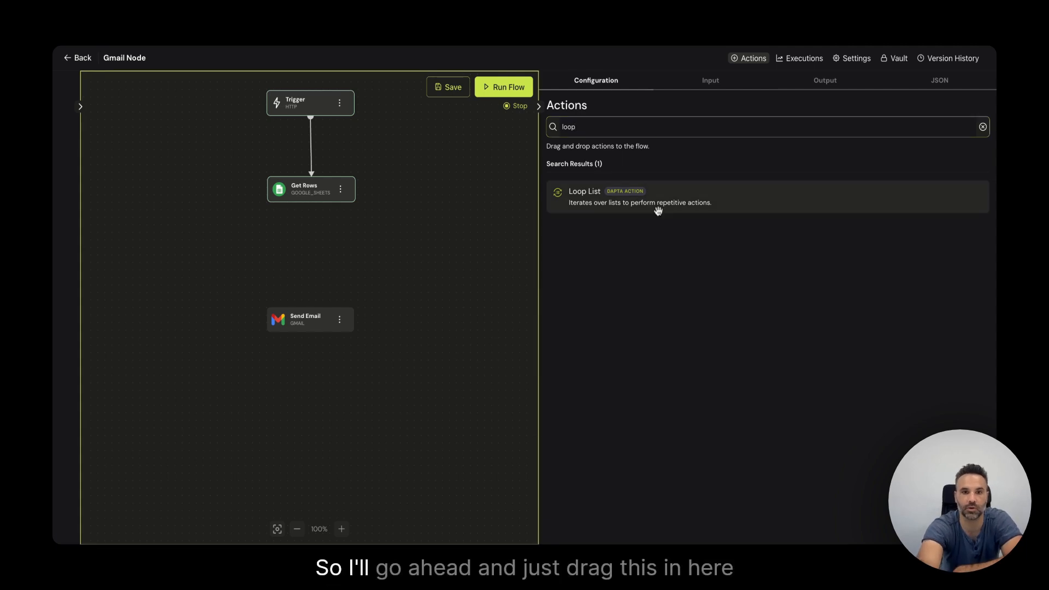
left_click_drag(658, 211, 306, 251)
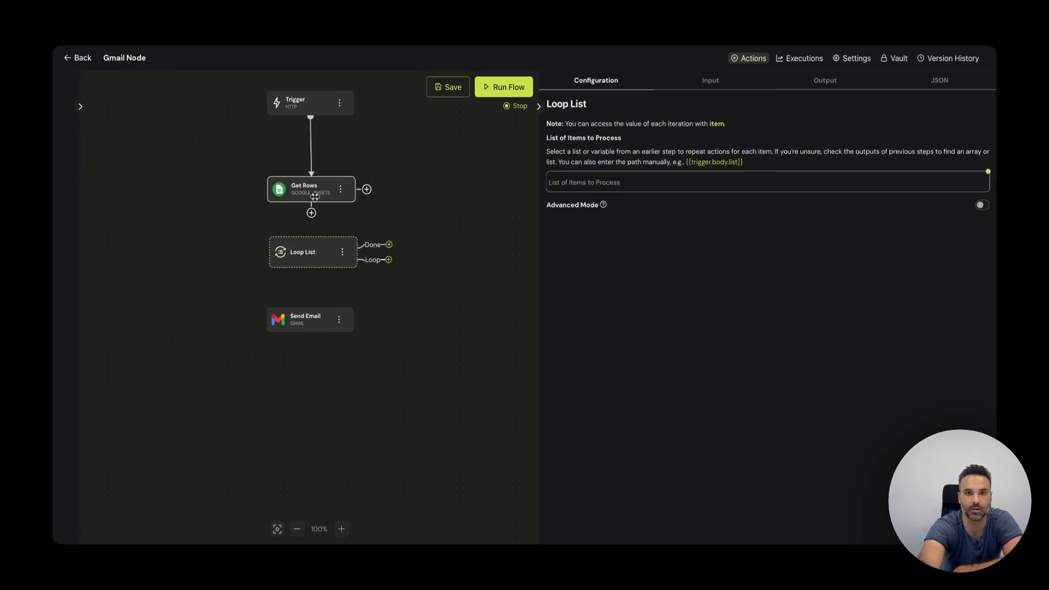
left_click_drag(311, 202, 311, 254)
left_click(310, 254)
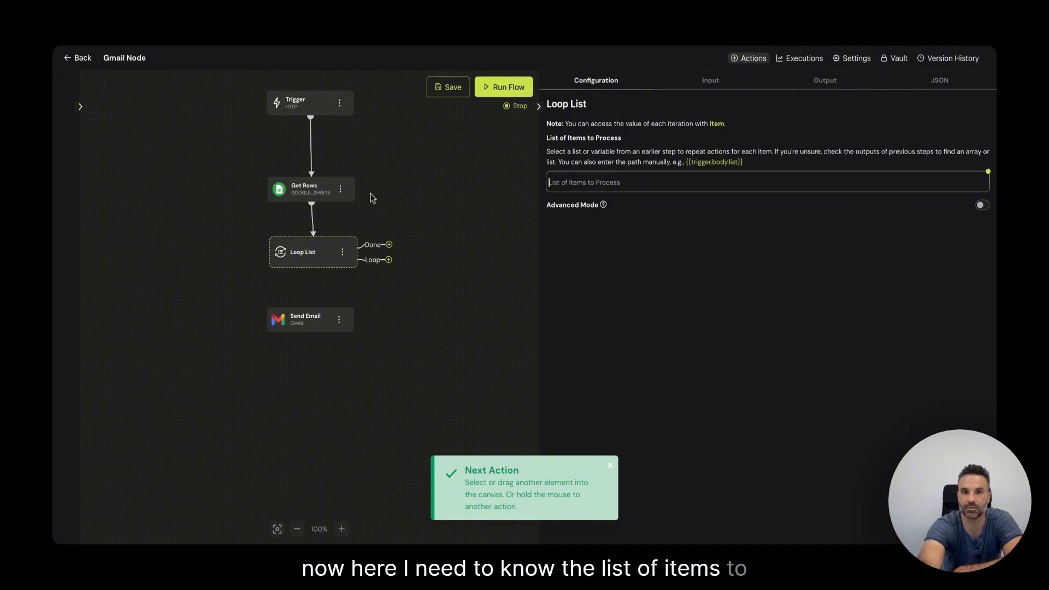
Step: Inspect the values array that Get Rows returned in its output data
left_click(308, 189)
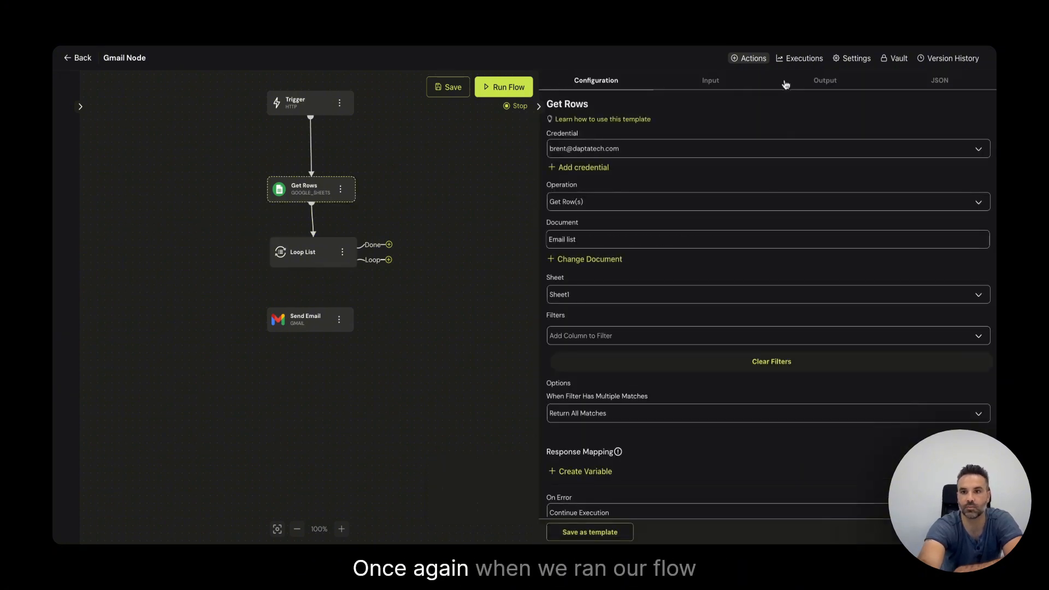
left_click(815, 85)
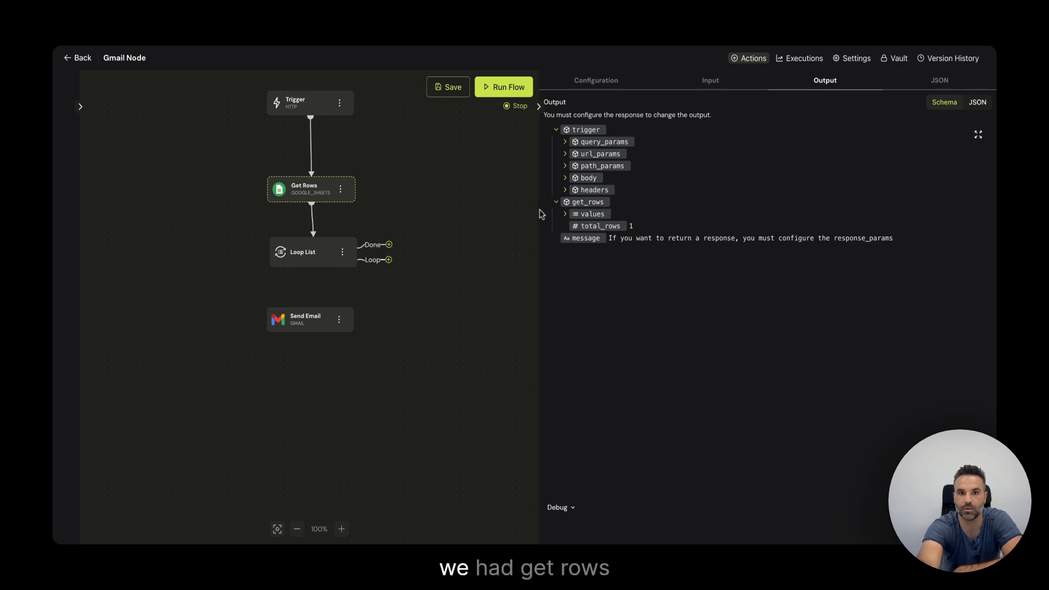
left_click(564, 214)
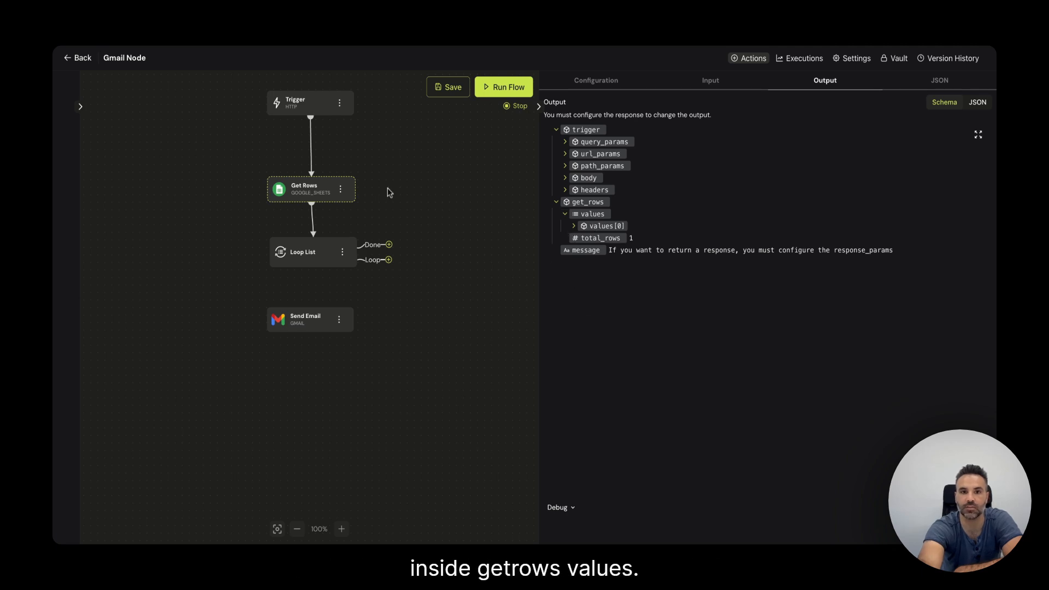
Step: Set Loop List's items to process to {{get_rows.values}}, save, and run the flow
left_click(303, 252)
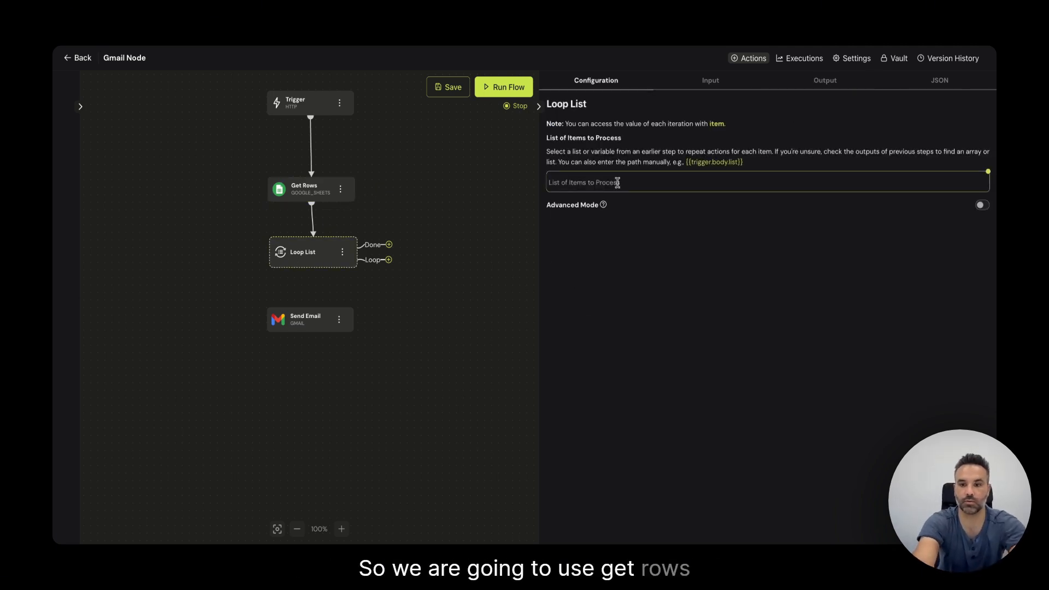
left_click(617, 182)
type("{{")
left_click(661, 199)
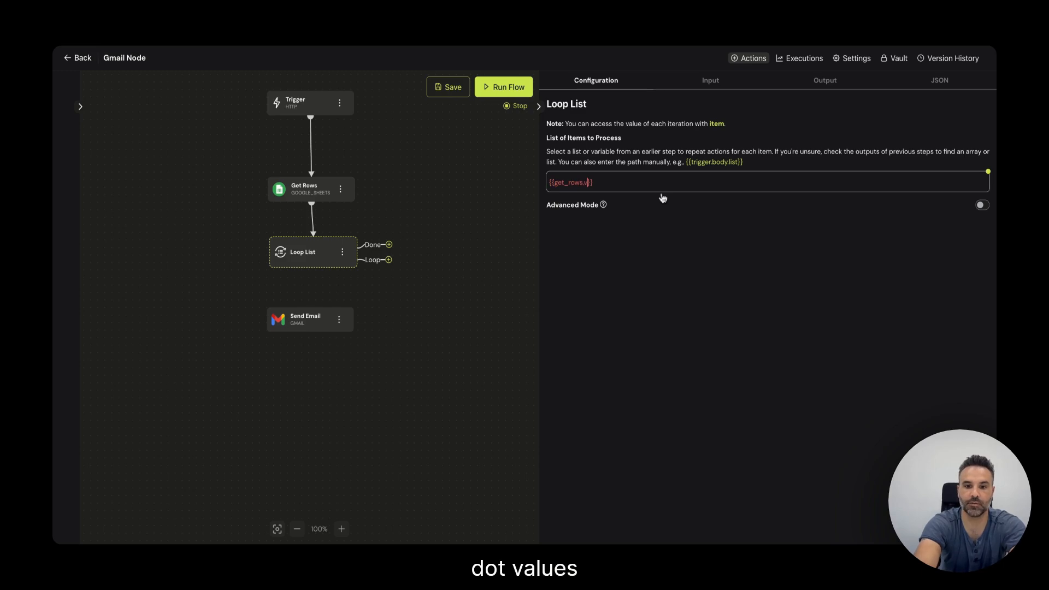
type("s")
key("ctrl+s")
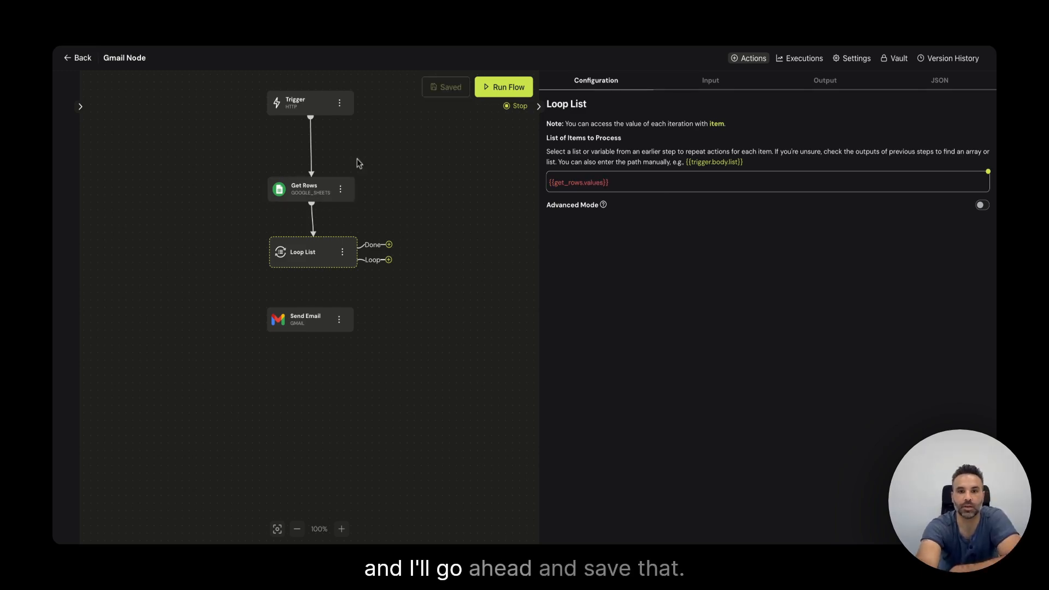
left_click(508, 88)
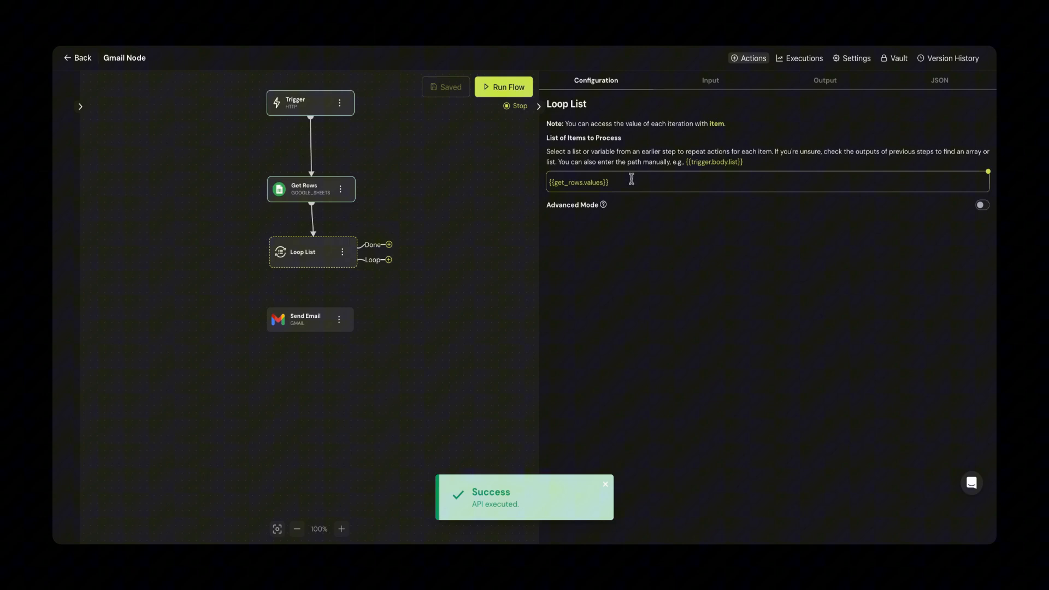
left_click_drag(628, 182, 533, 187)
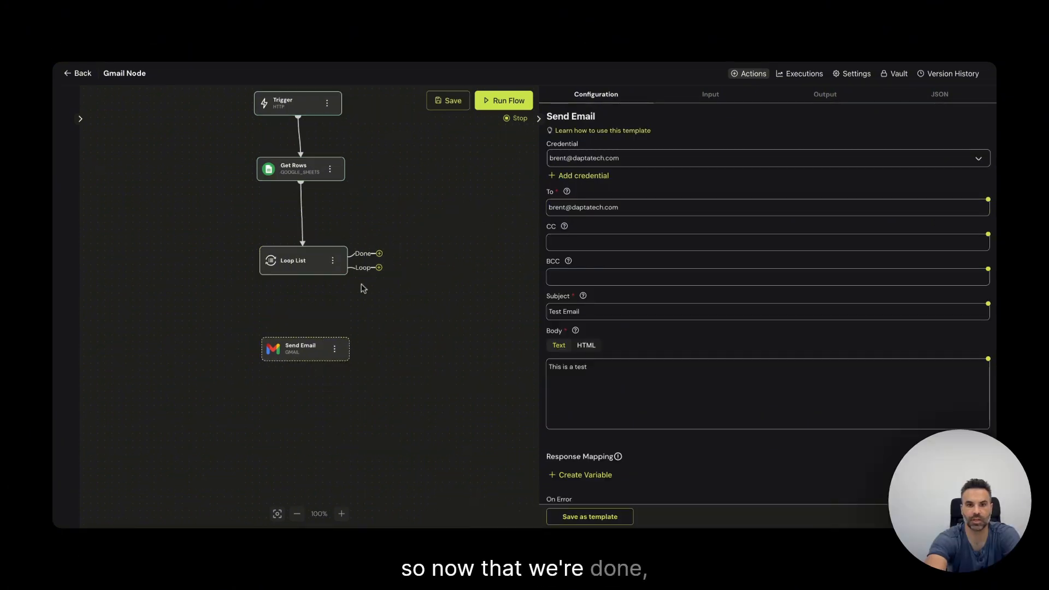
Step: Wire the Loop List's Loop branch into Send Email, then open Send Email's configuration and select its current recipient
left_click_drag(378, 267, 306, 366)
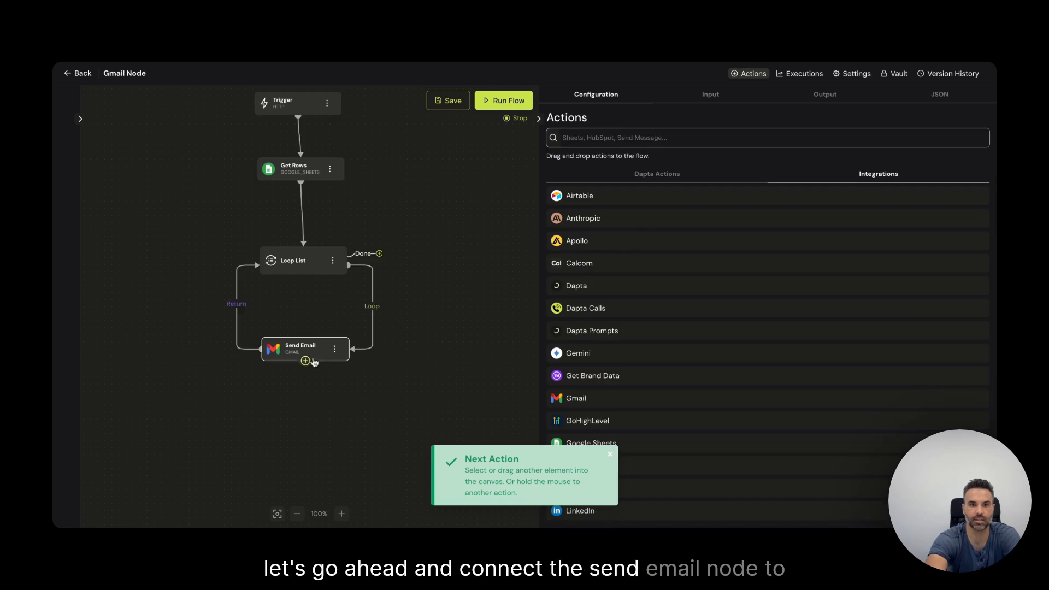
left_click(296, 345)
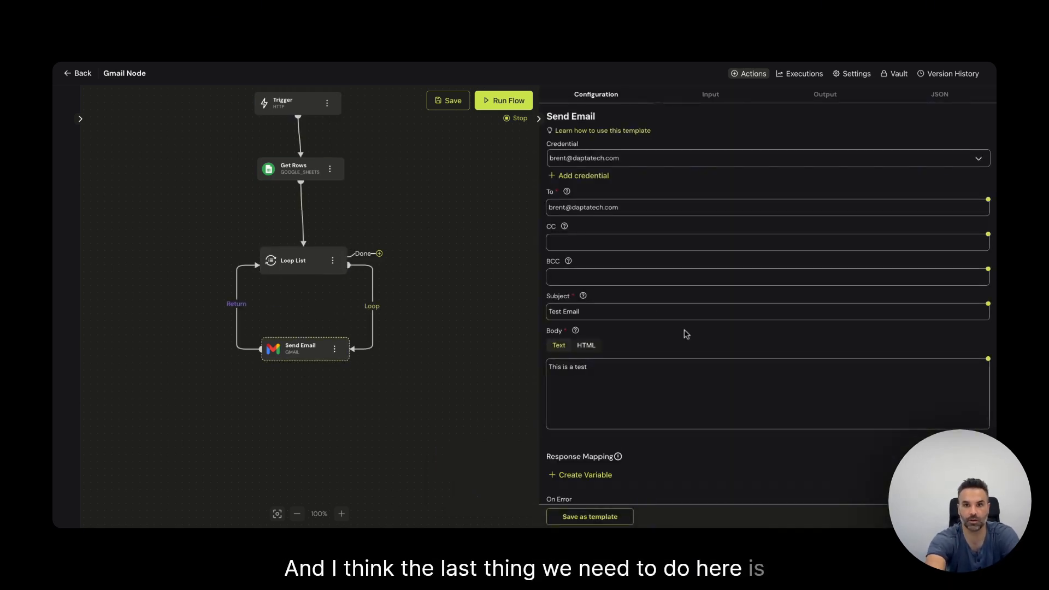
left_click_drag(627, 205, 547, 198)
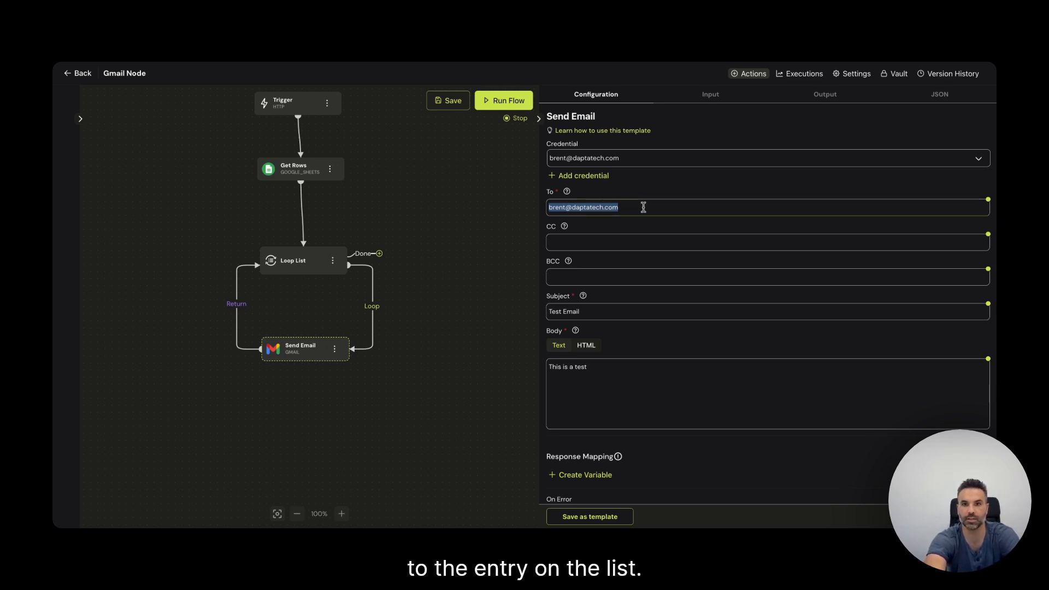
Step: Replace the fixed To address with {{loop_list.item.email}} and save the flow
left_click(482, 104)
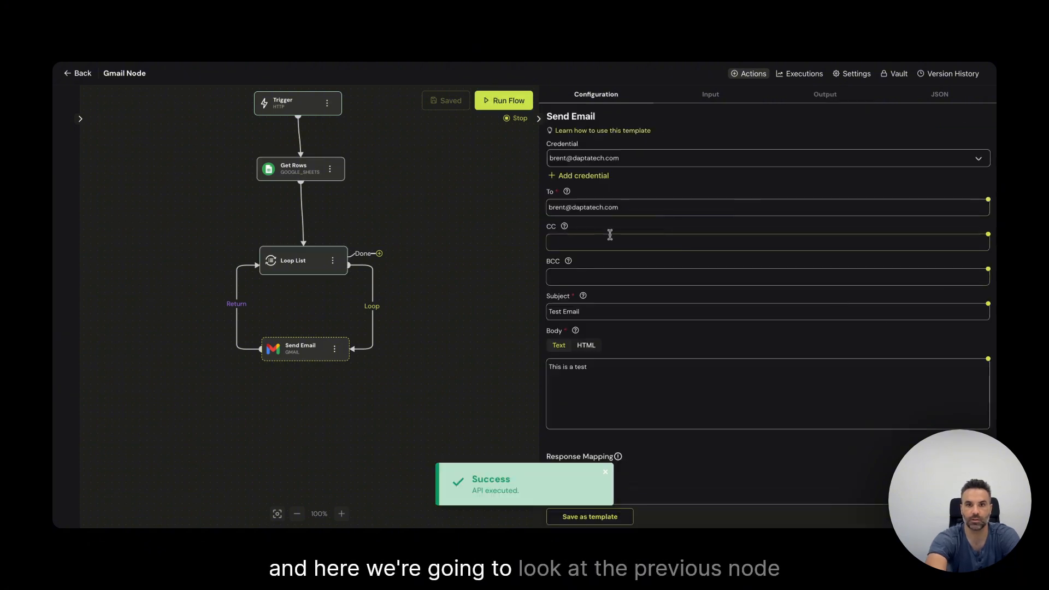
triple_click(664, 207)
key("BackSpace")
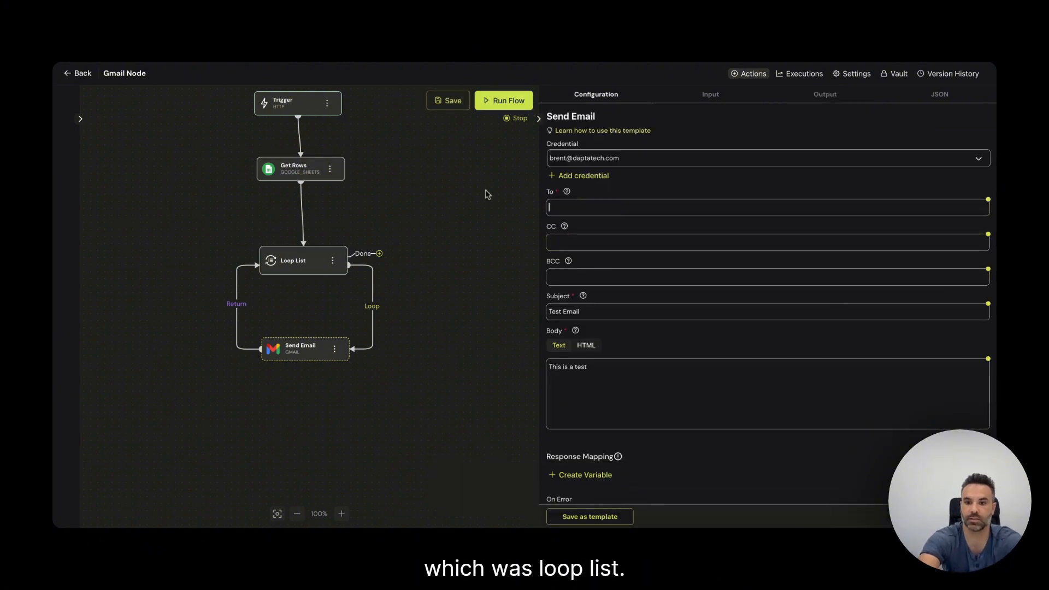
type("{{loop")
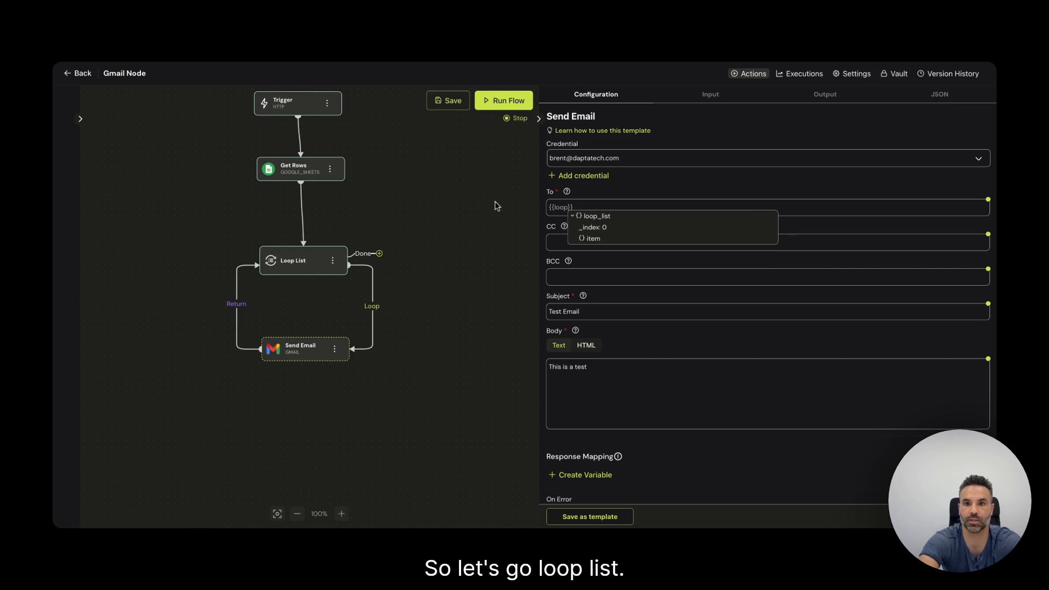
left_click(613, 240)
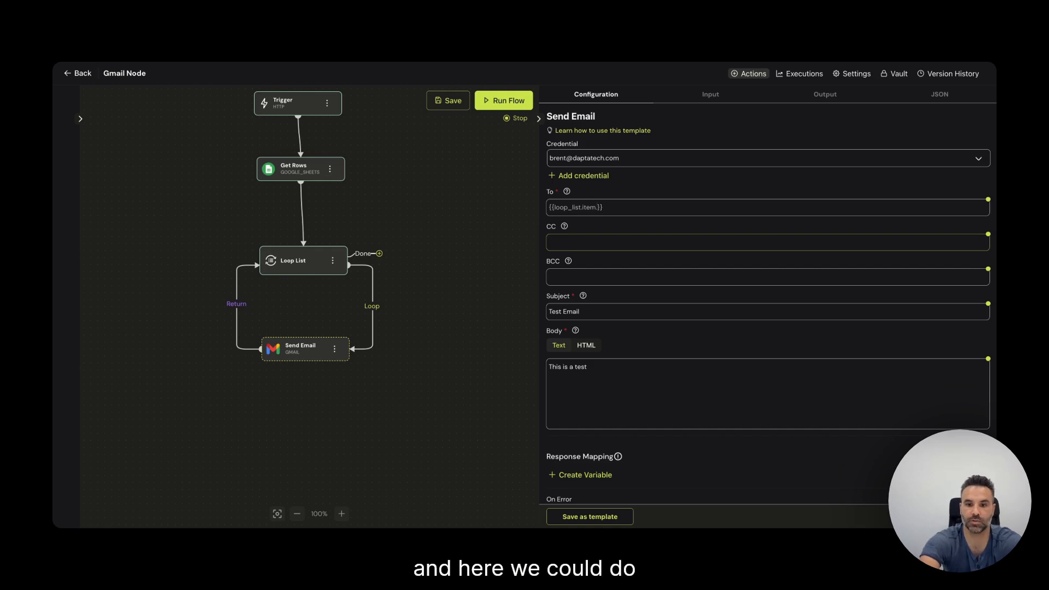
type(".email")
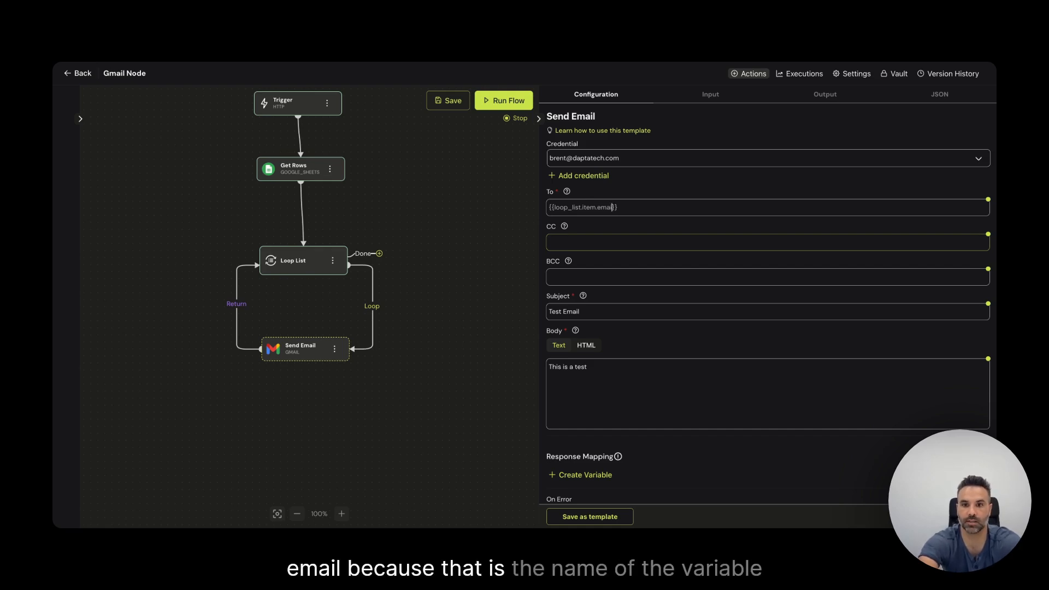
type("l")
left_click(501, 249)
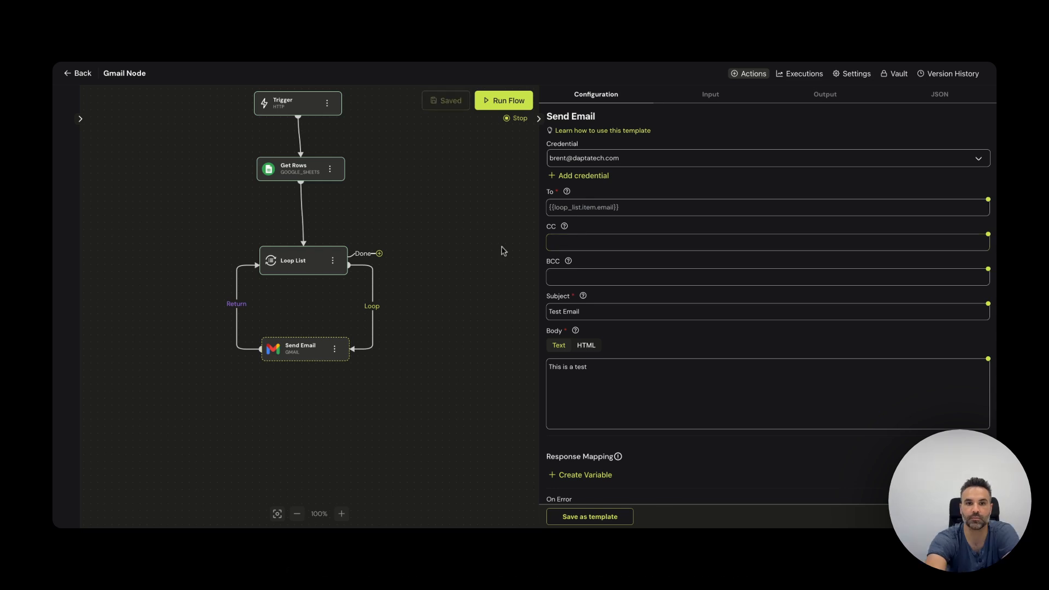
Step: Run the flow and expand loop_list > 0 > send_email > output to check the returned message id
left_click(504, 100)
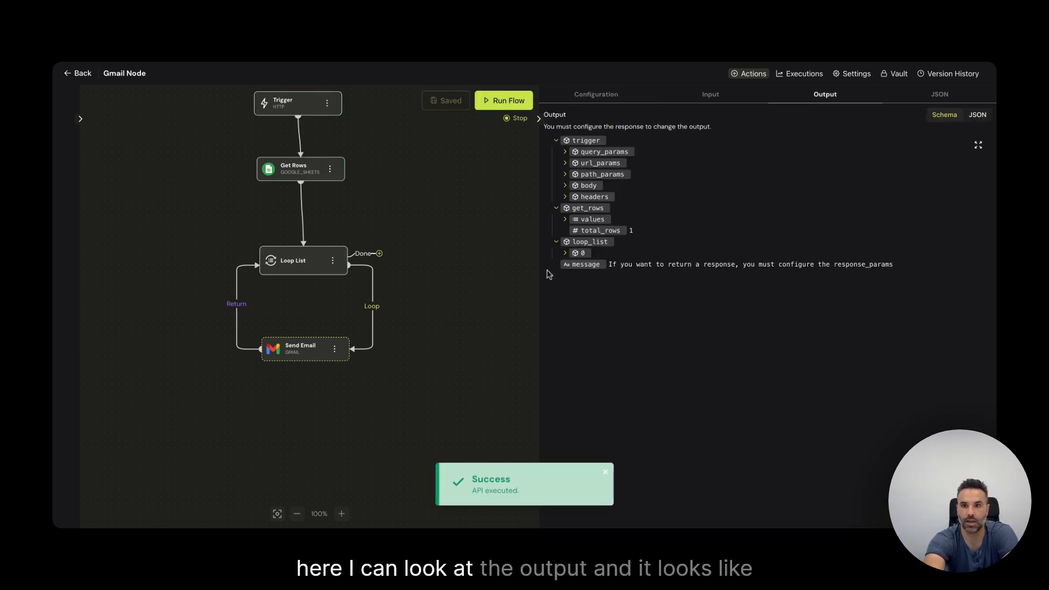
left_click(565, 253)
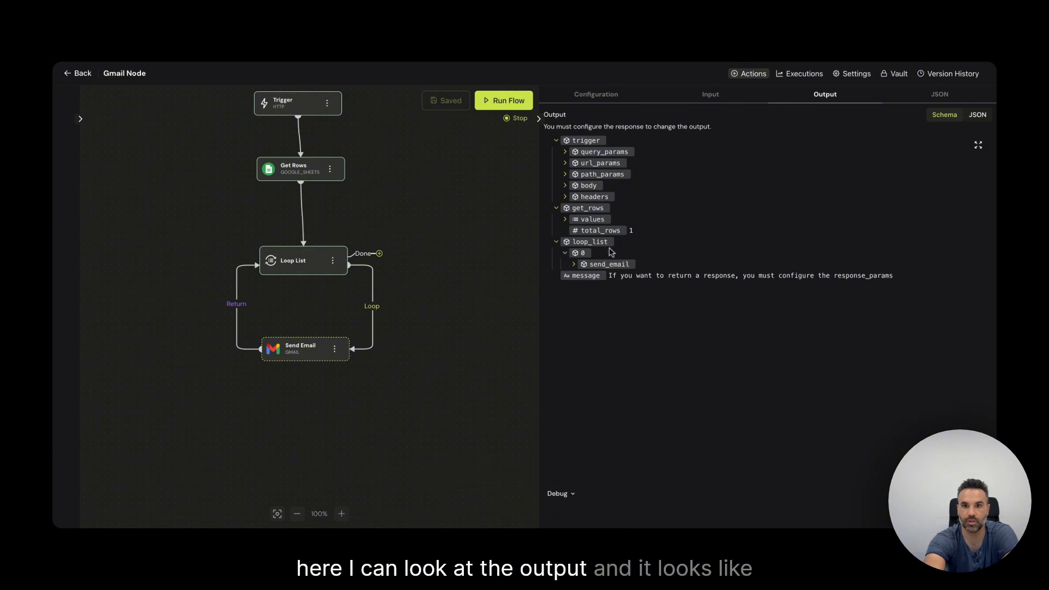
left_click(574, 266)
left_click(587, 279)
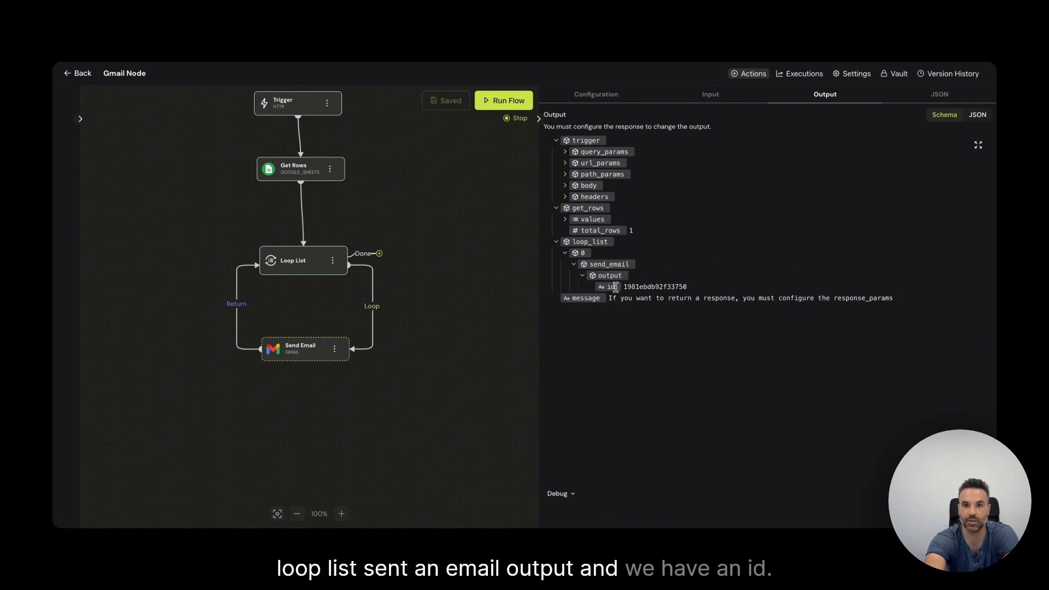
left_click_drag(616, 287, 687, 287)
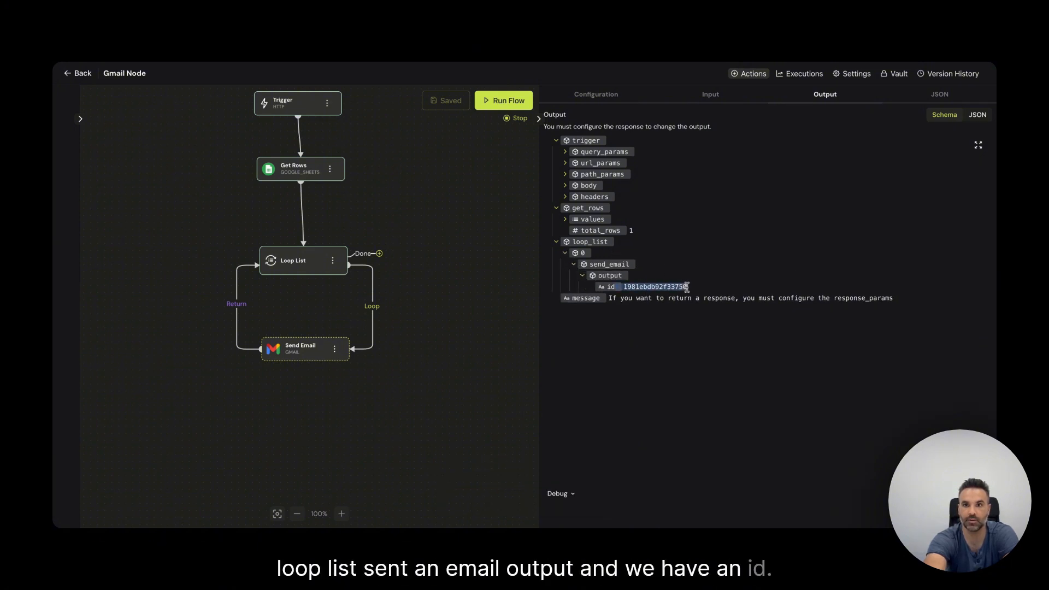
left_click(794, 64)
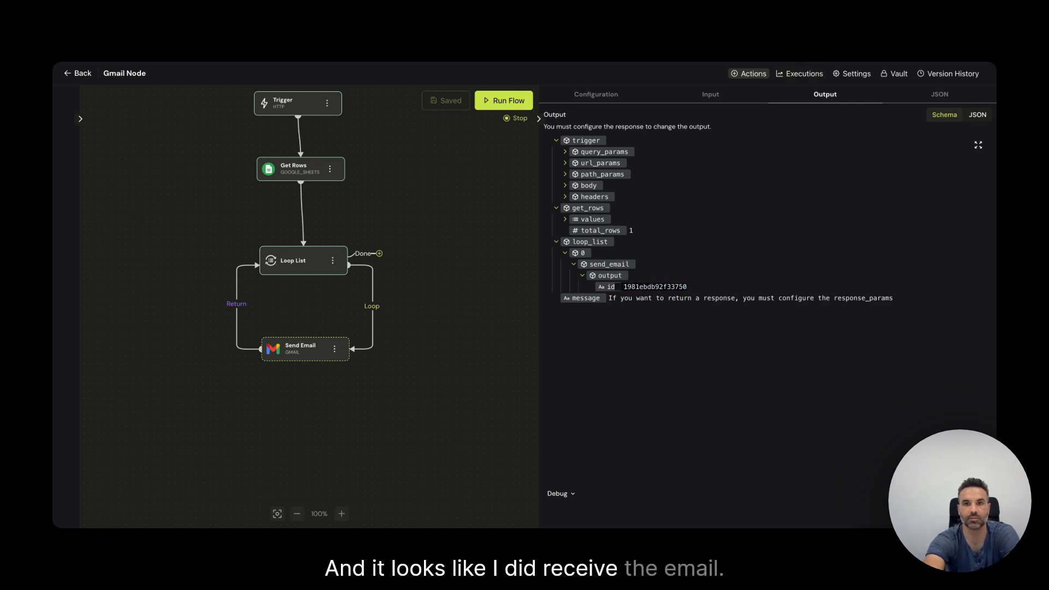